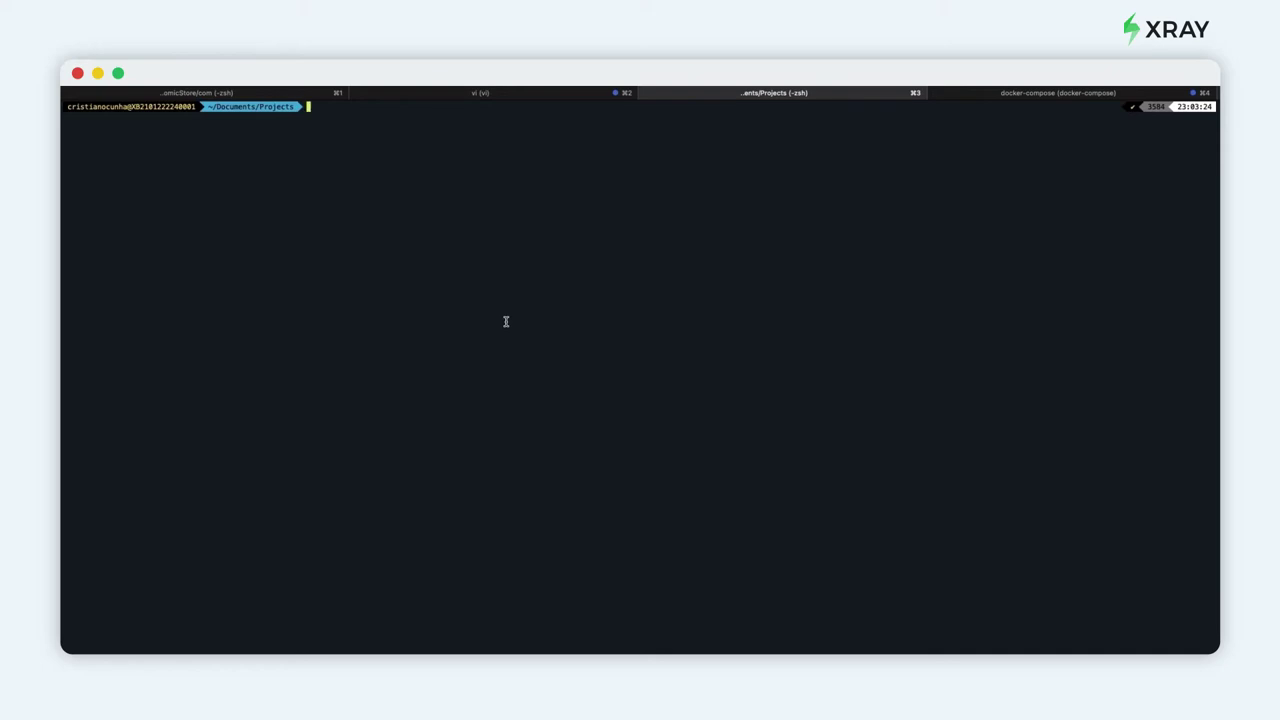
text(mkdir Playwrighttests)
key(Return)
text(cd Playwrighttests/)
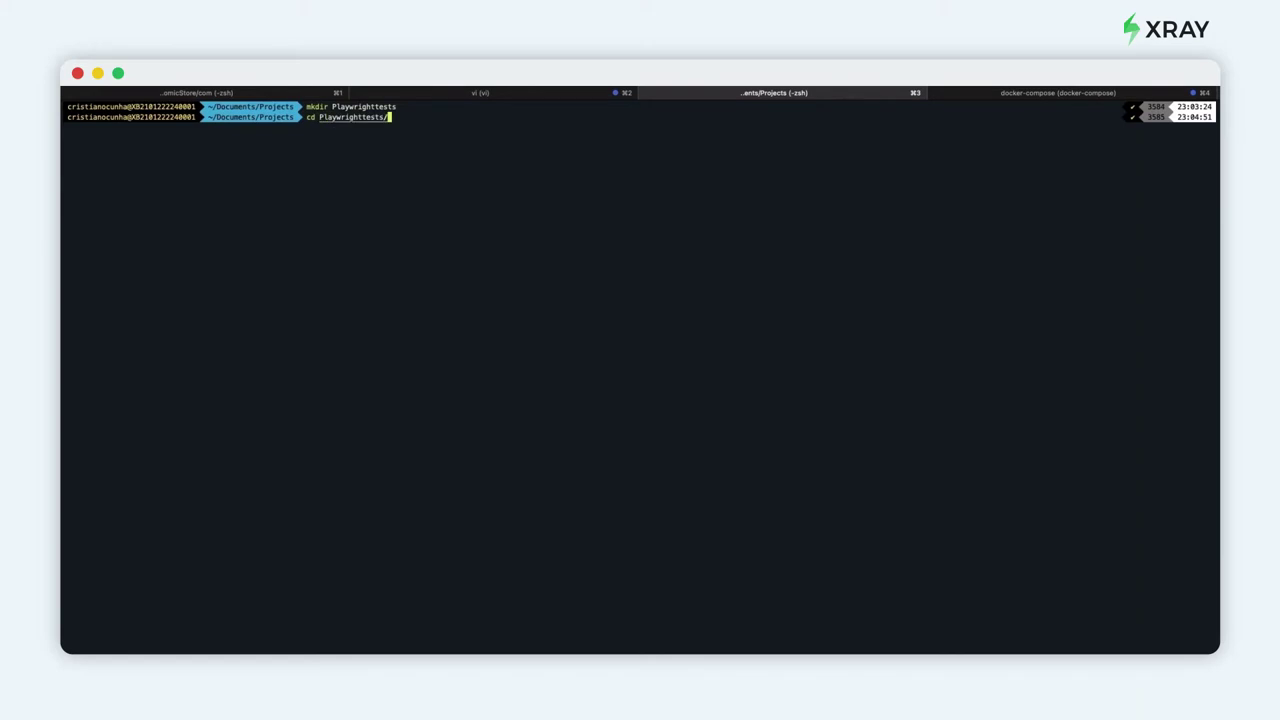
key(Return)
key(super+v)
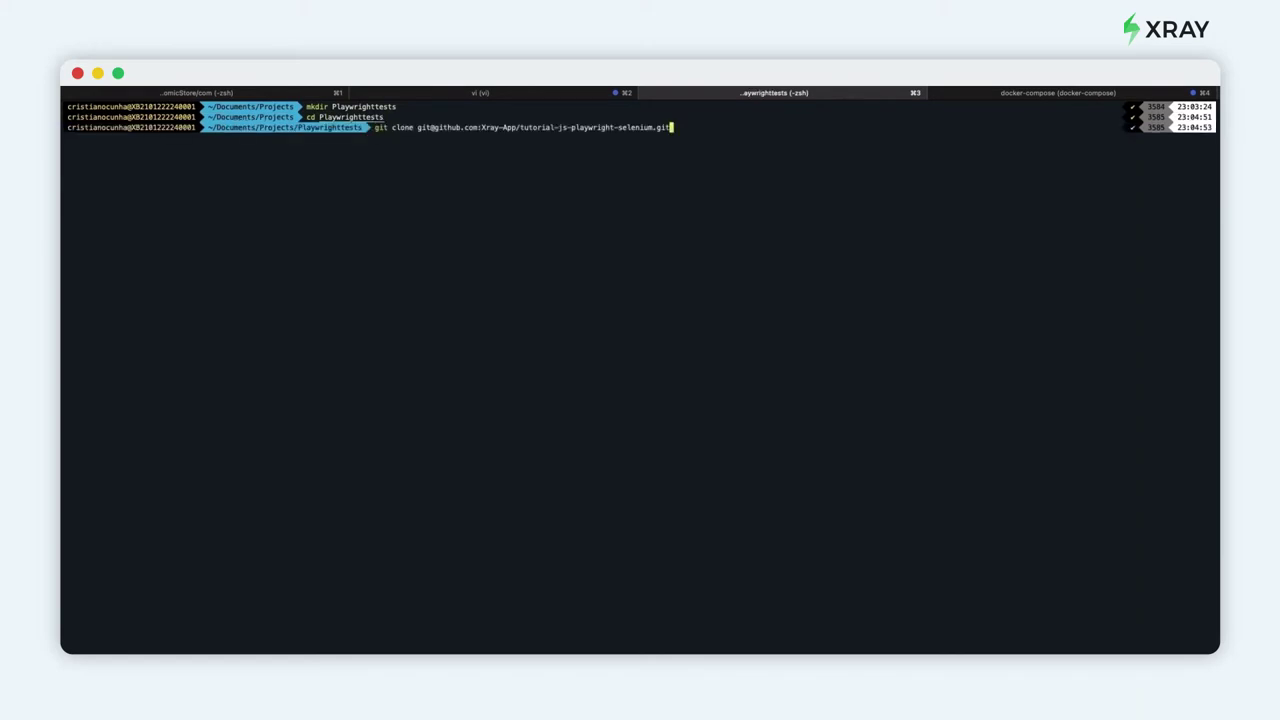
key(Return)
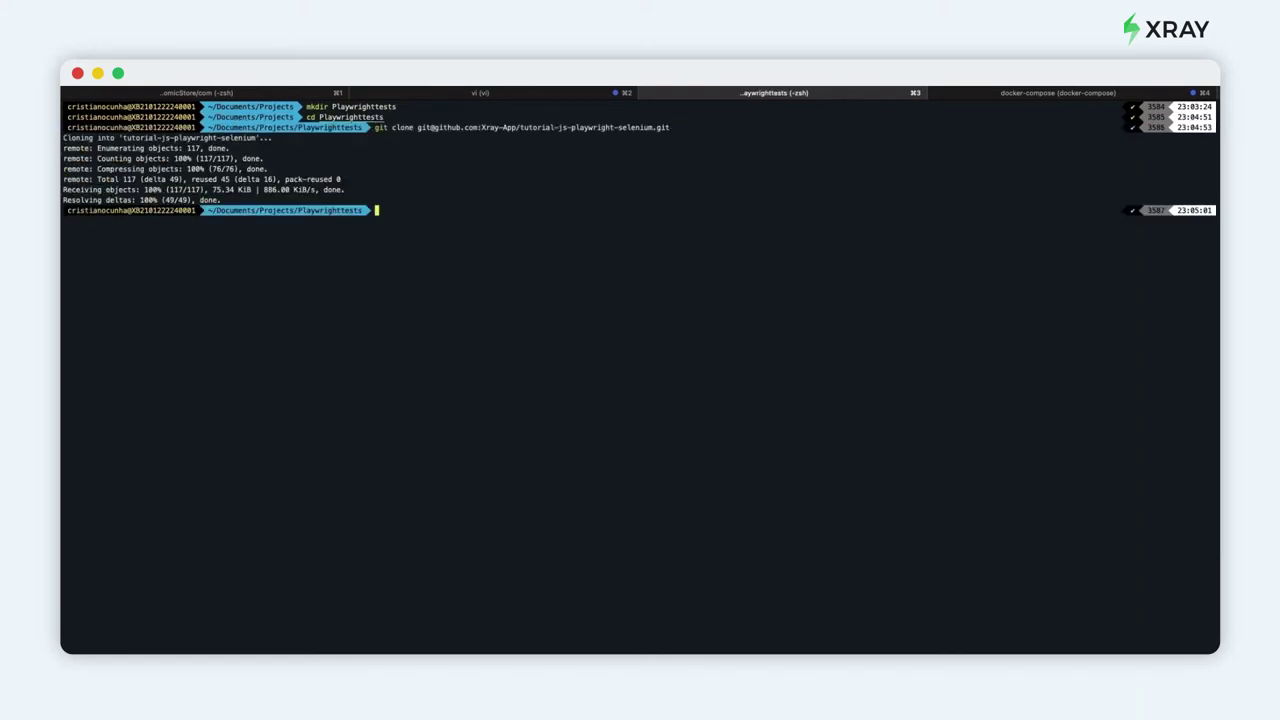
Step: List the folder's contents and change into the cloned tutorial-js-playwright-selenium directory
text(ll)
key(Return)
text(cd t)
key(Tab)
key(Return)
Step: Install the npm dependencies and run the Playwright tests with the junit and line reporters, writing the JUnit output to junit.xml
text(npm install)
key(Return)
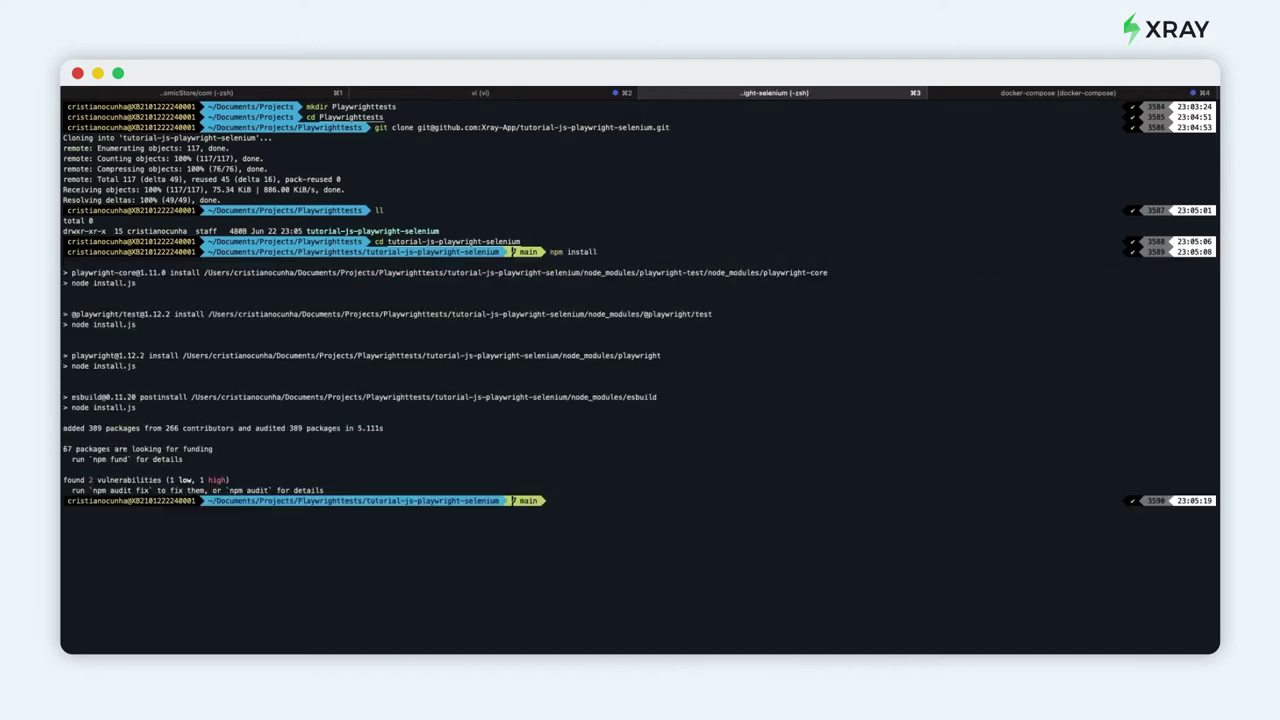
text(PLAYWRIGHT_JUNIT_OUTPUT_NAME=junit.xml npx playwright test --reporter=junit,line)
key(Return)
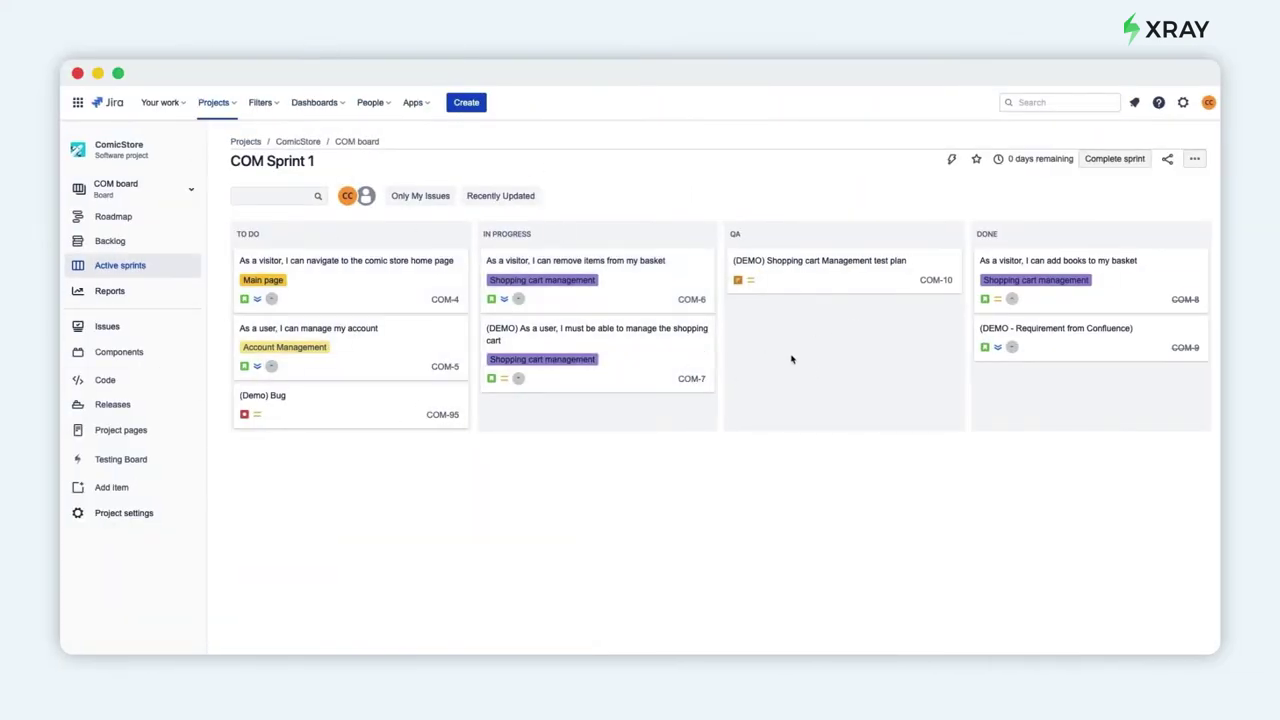
Step: Switch to Jira and view the test executions of the COM-10 shopping cart test plan
click(825, 271)
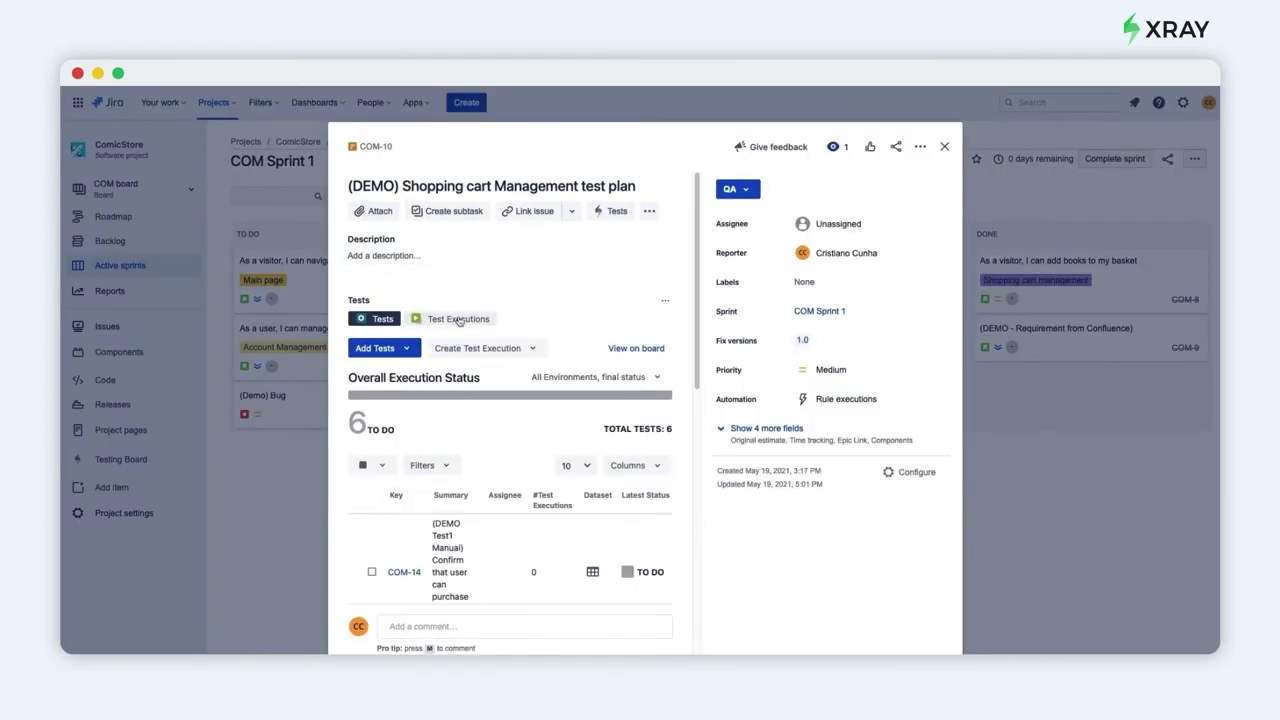
click(456, 319)
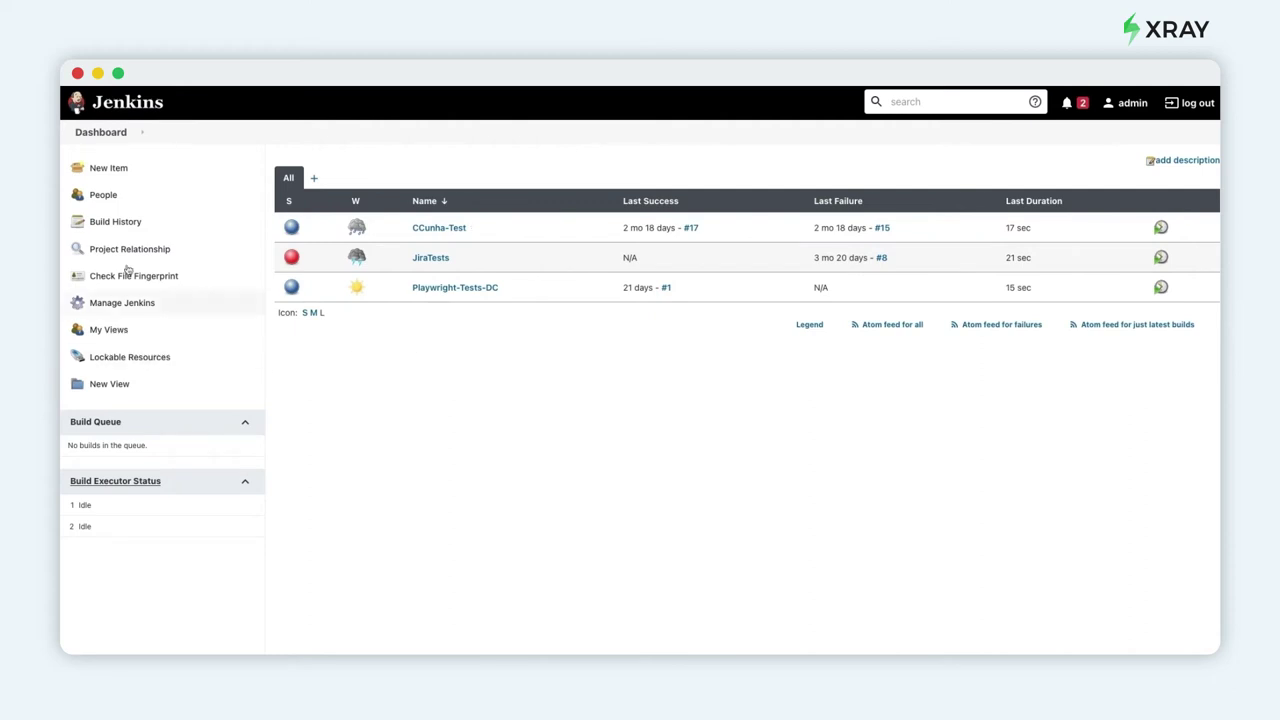
Step: Switch to Jenkins and create a freestyle project named Playwright-Tests
click(109, 172)
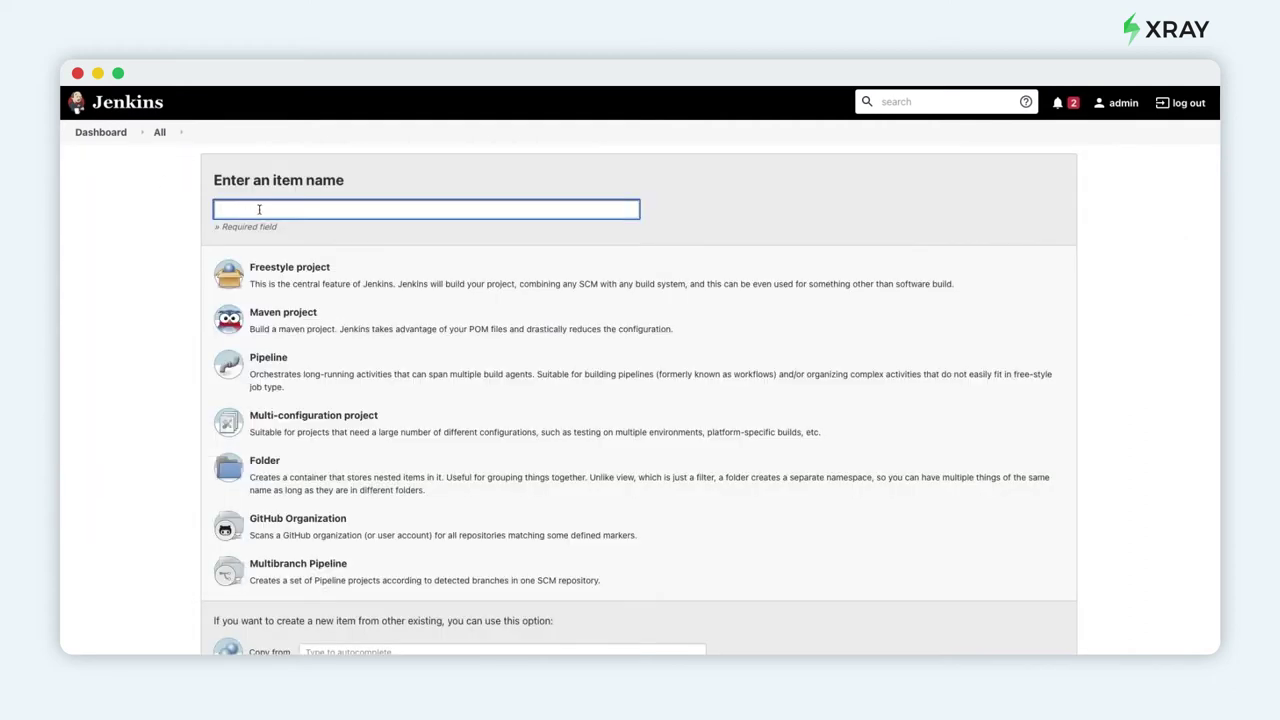
text(Pl)
click(250, 225)
scroll(155, 390, down, 3)
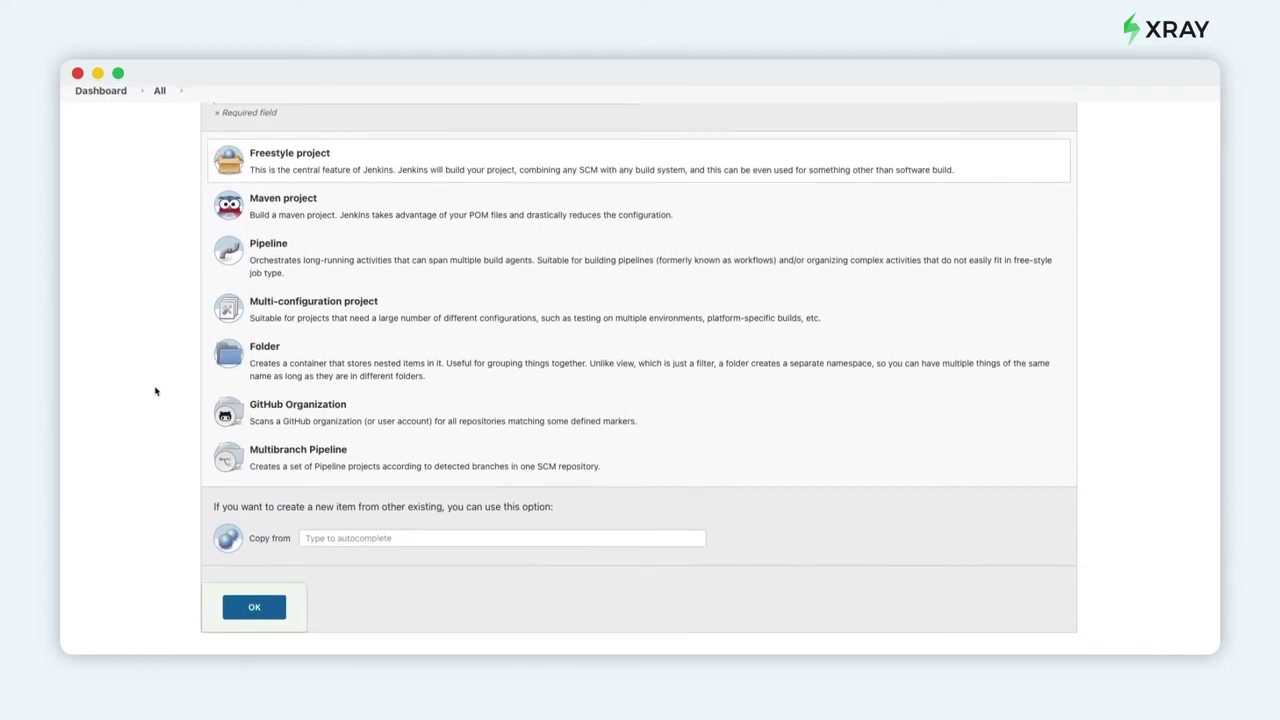
click(245, 615)
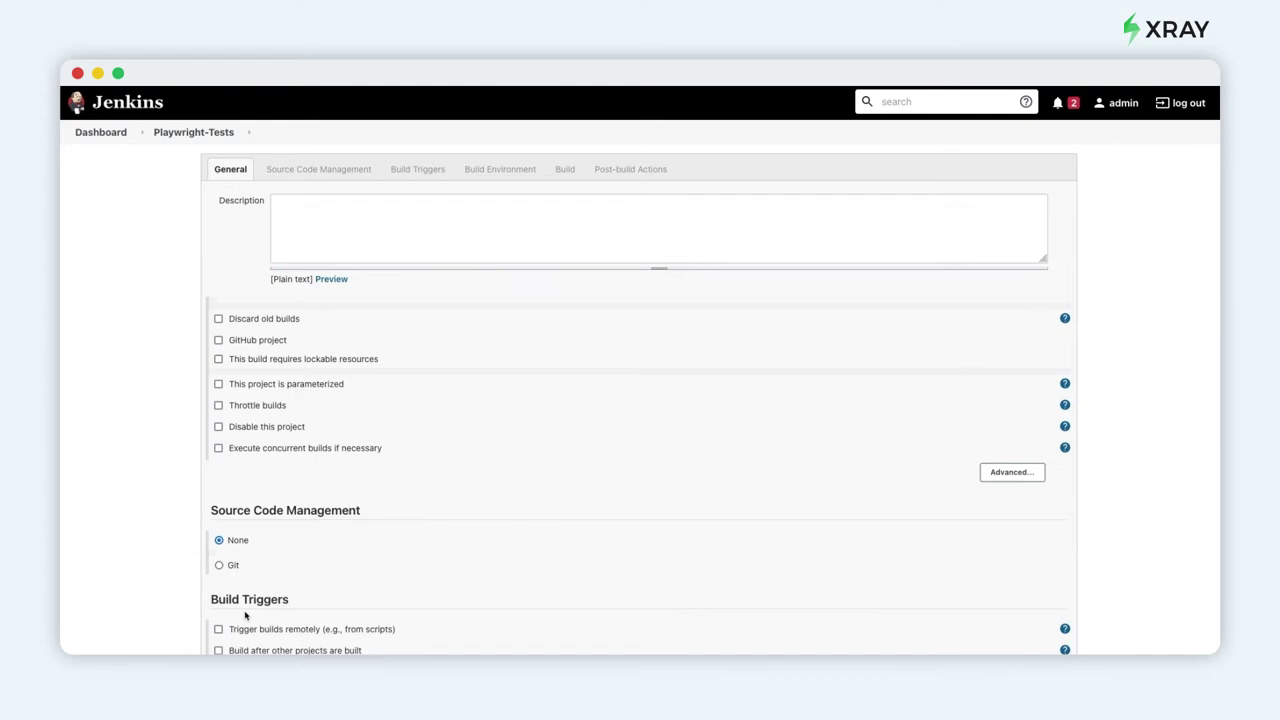
scroll(353, 401, down, 2)
click(240, 437)
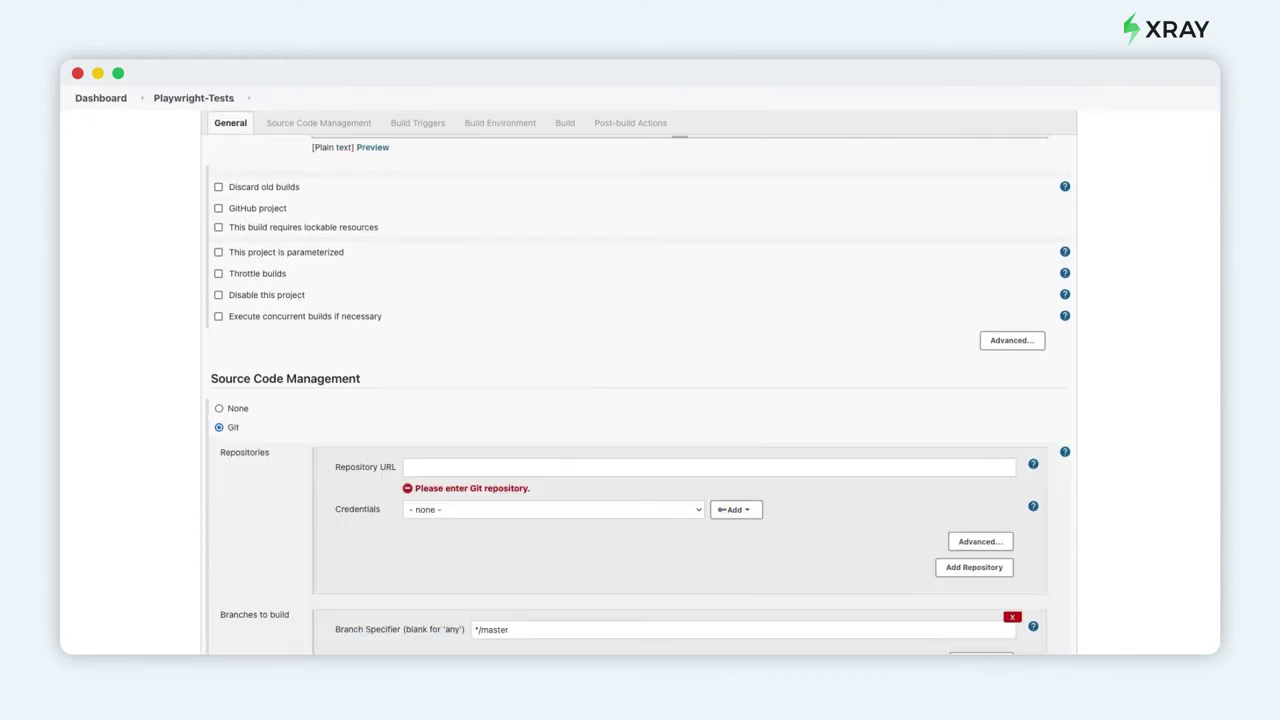
click(508, 467)
key(super+v)
click(495, 509)
click(490, 558)
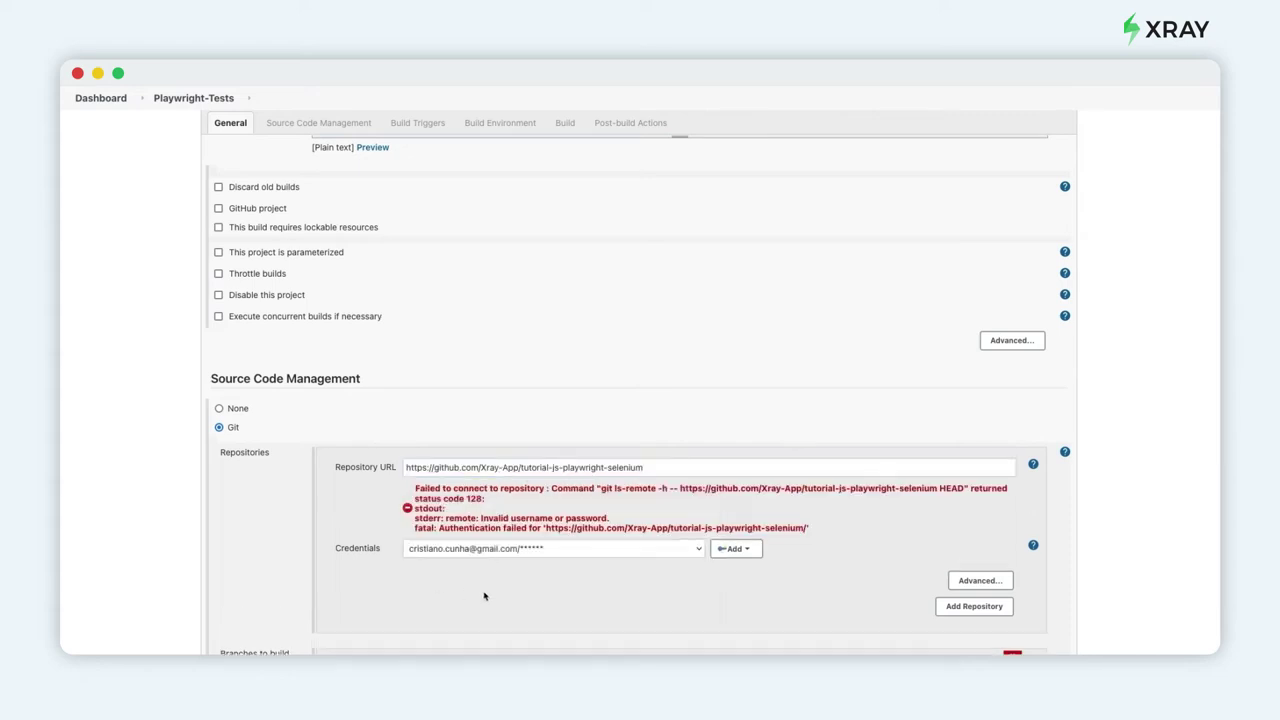
Step: Clear the branch specifier so that any branch is built
scroll(486, 594, down, 5)
drag(517, 301, 469, 301)
key(BackSpace)
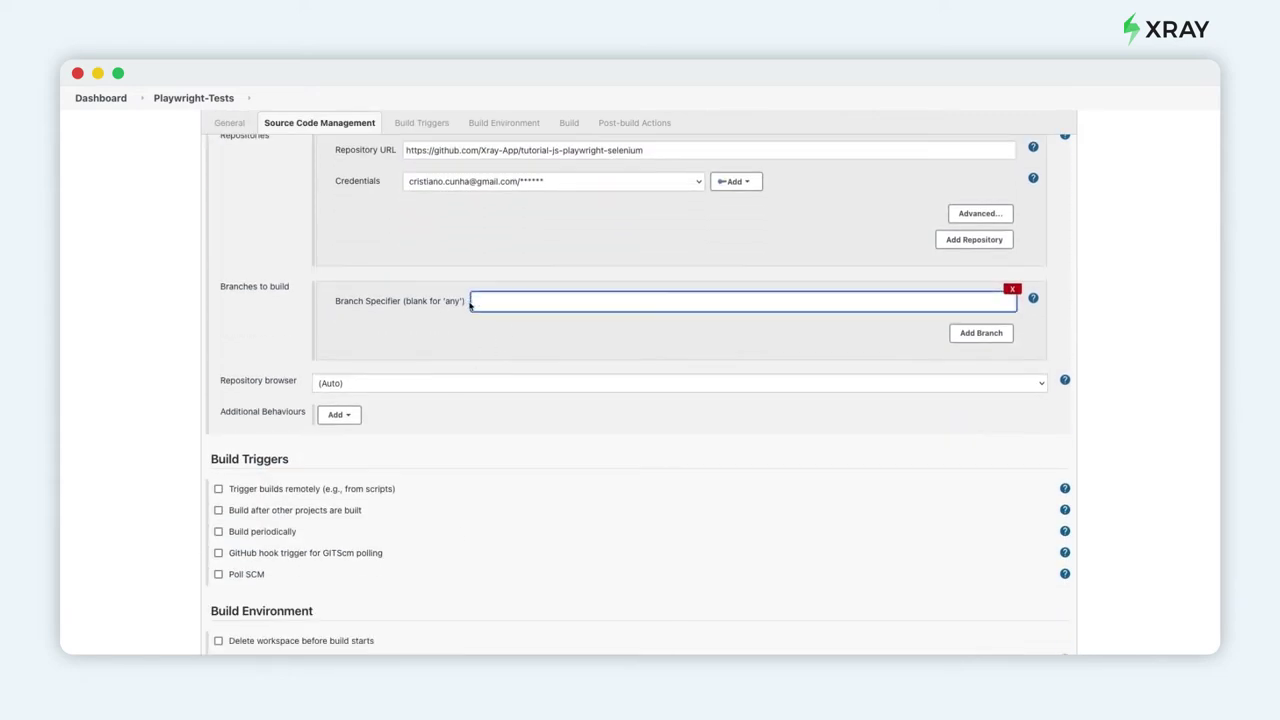
Step: Add an Execute shell build step running "npm install" and "PLAYWRIGHT_JUNIT_OUTPUT_NAME=junit.xml npx playwright test --reporter=junit,line" on separate lines
scroll(471, 306, down, 5)
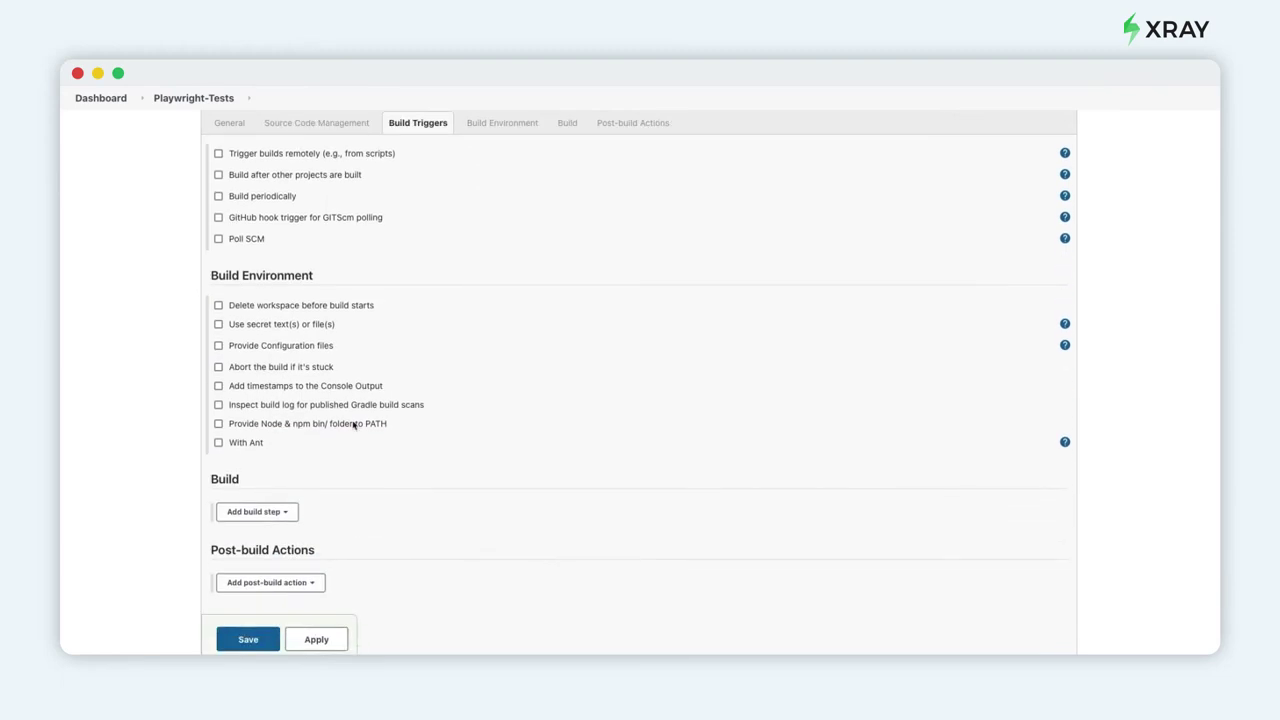
click(254, 512)
scroll(300, 612, down, 5)
scroll(280, 617, down, 2)
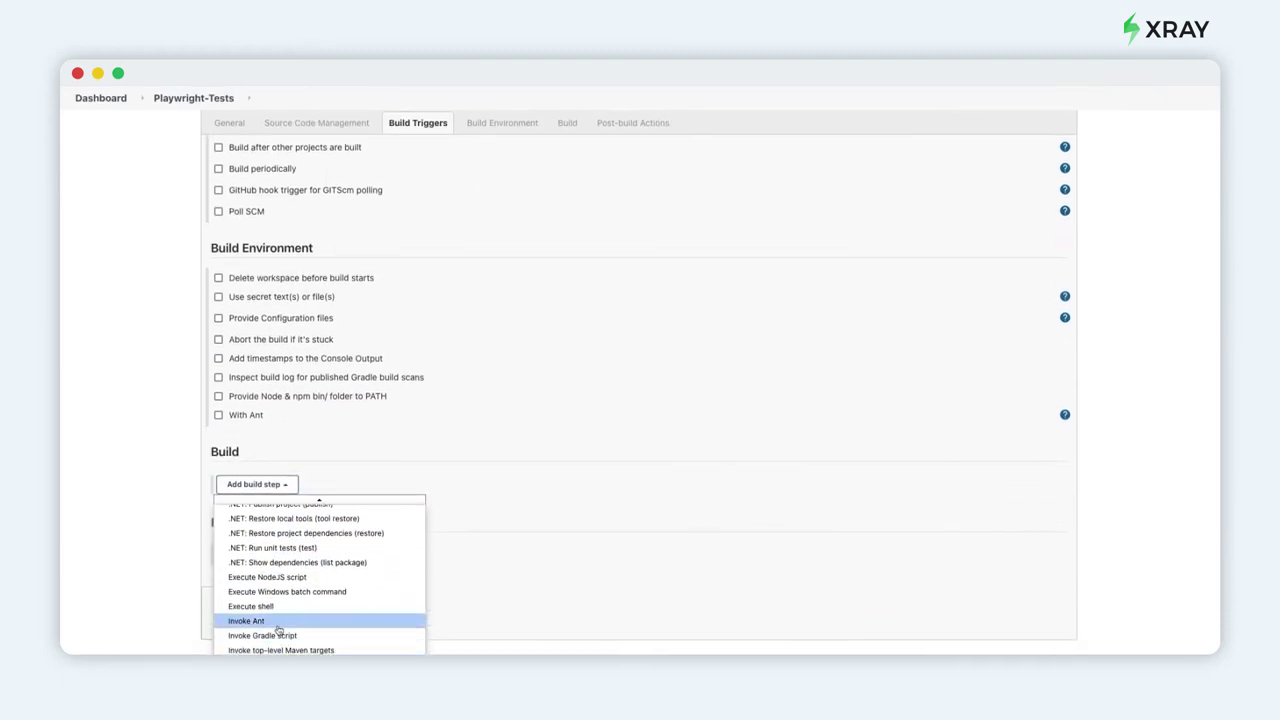
click(280, 617)
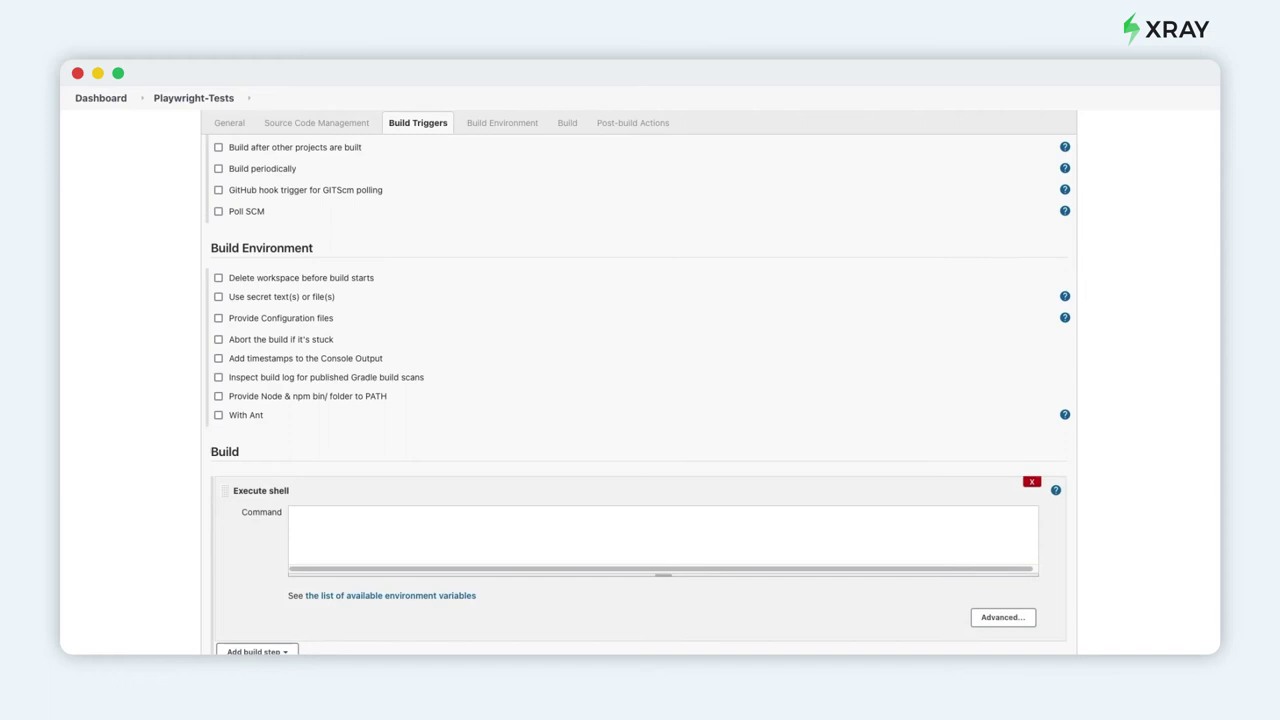
click(449, 531)
text(npm install PLAYWRIGHT_JUNIT_OUTPUT_NAME=junit.xml npx playwright test --reporter=junit,line)
Step: Add an "Xray: Results Import Task" post-build action to the project
scroll(449, 531, down, 3)
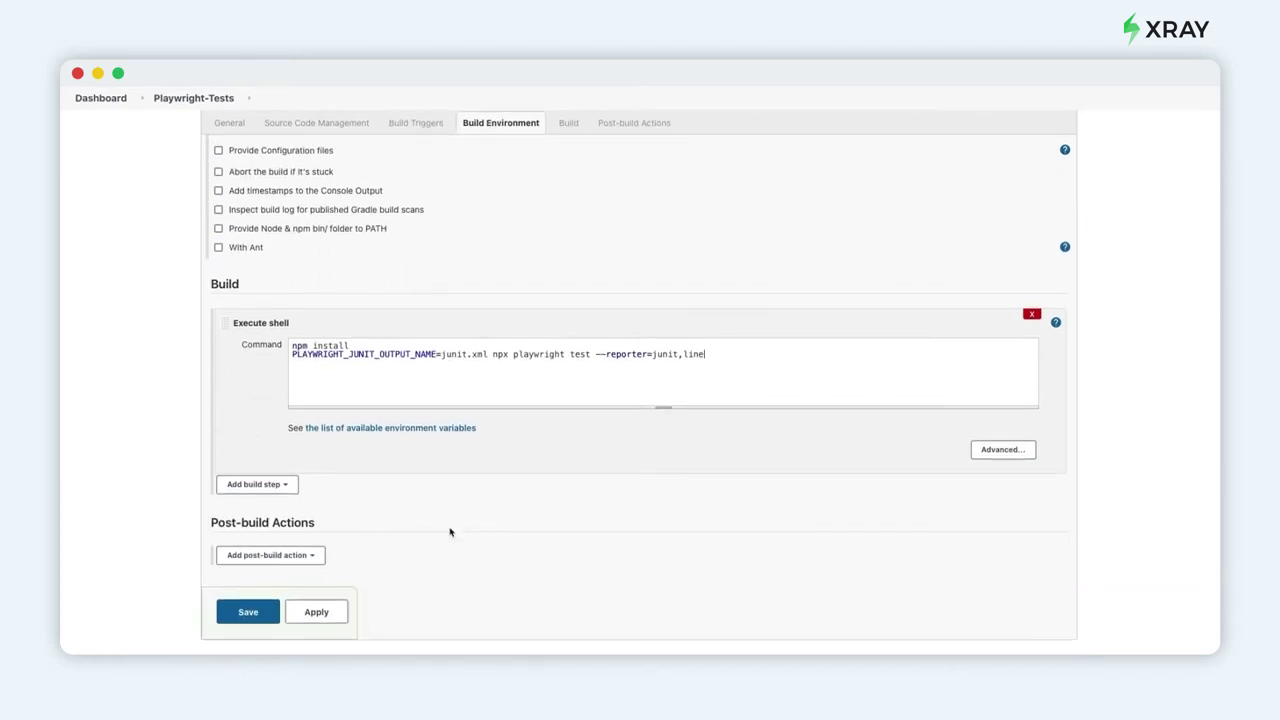
click(314, 558)
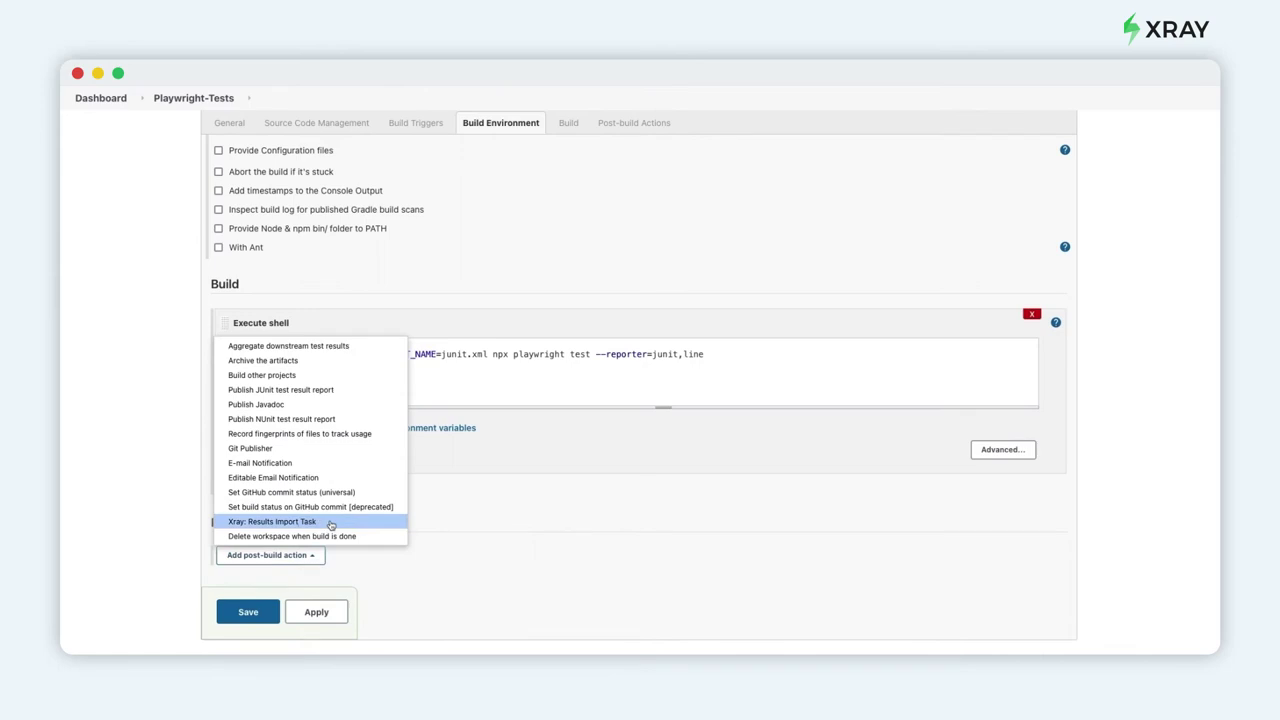
click(331, 522)
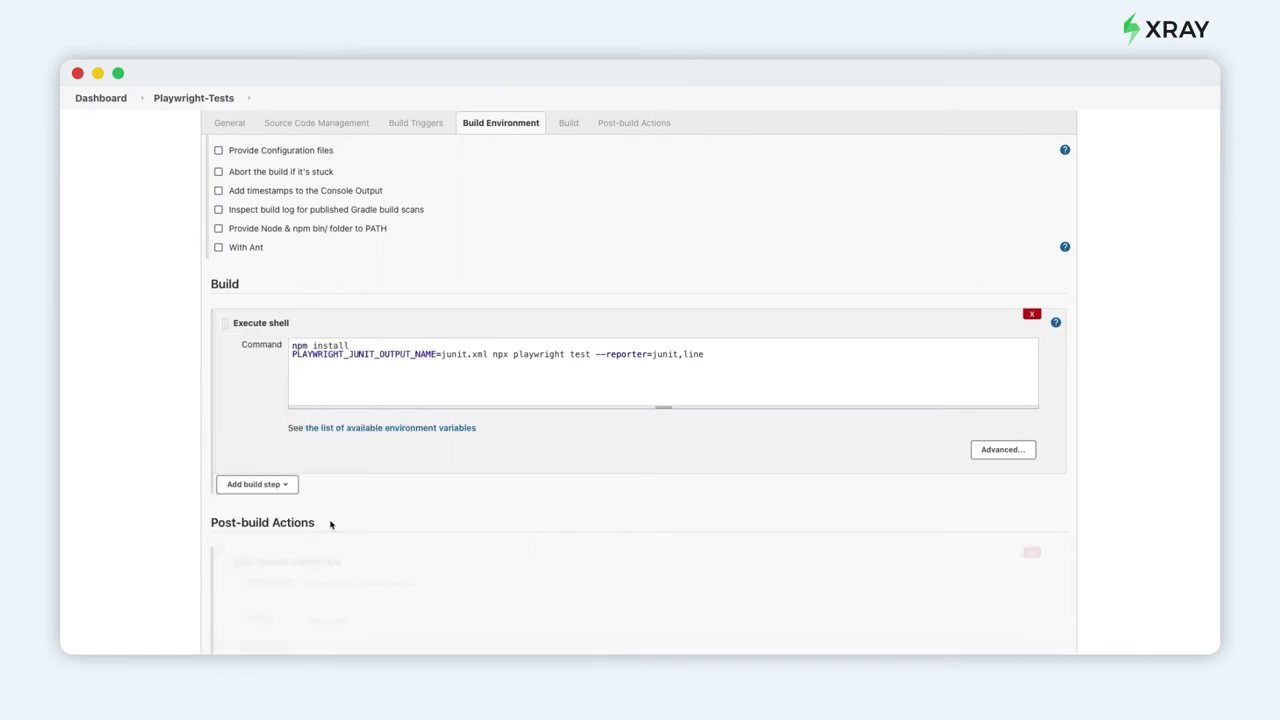
scroll(452, 605, down, 3)
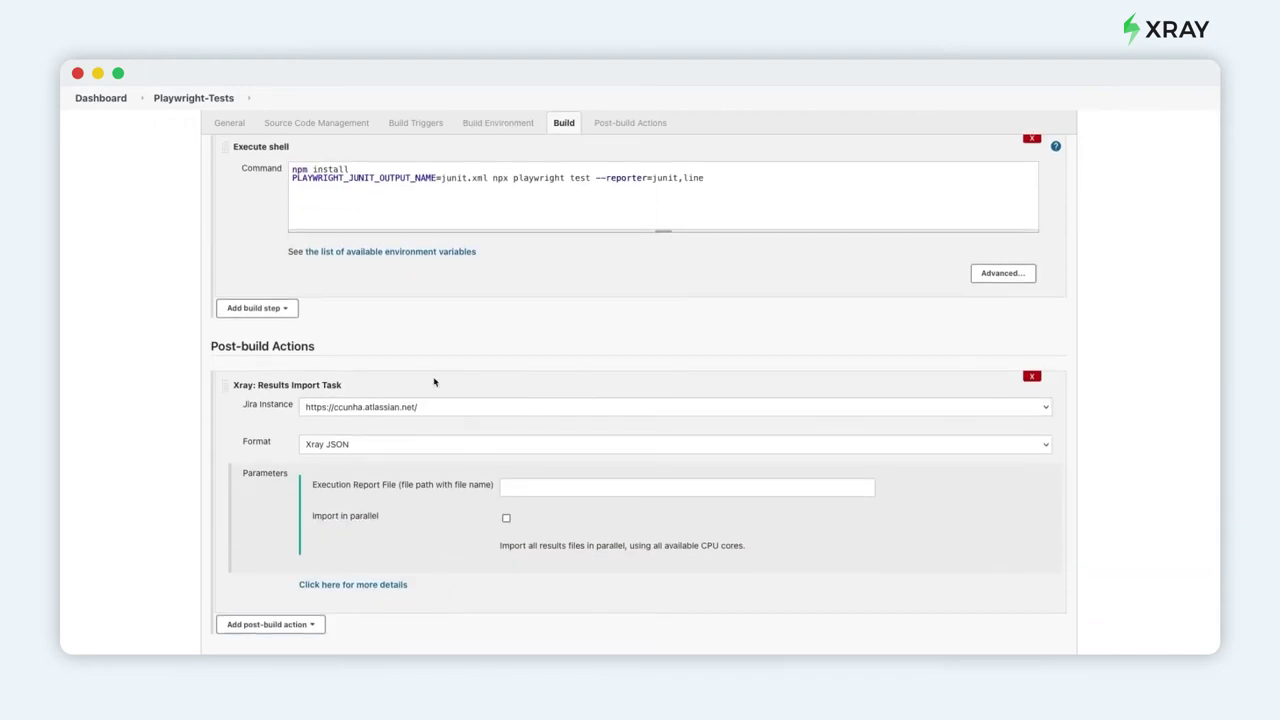
click(455, 410)
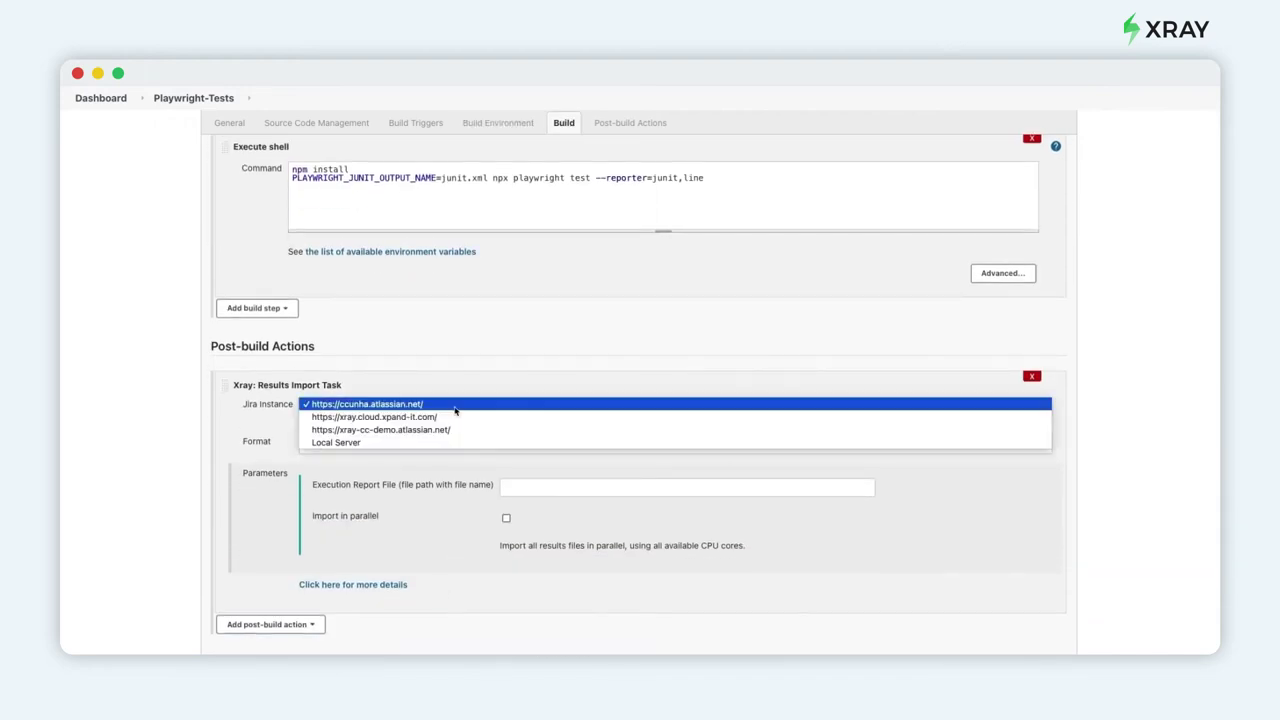
click(441, 430)
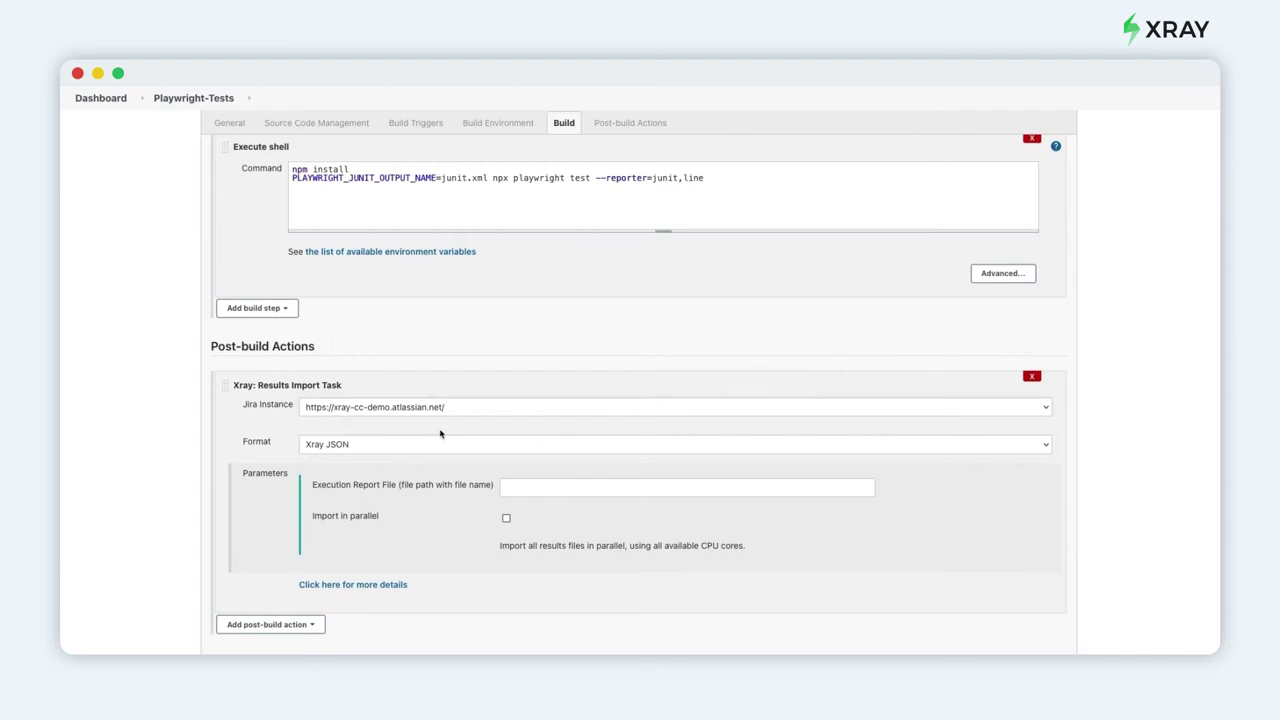
click(405, 447)
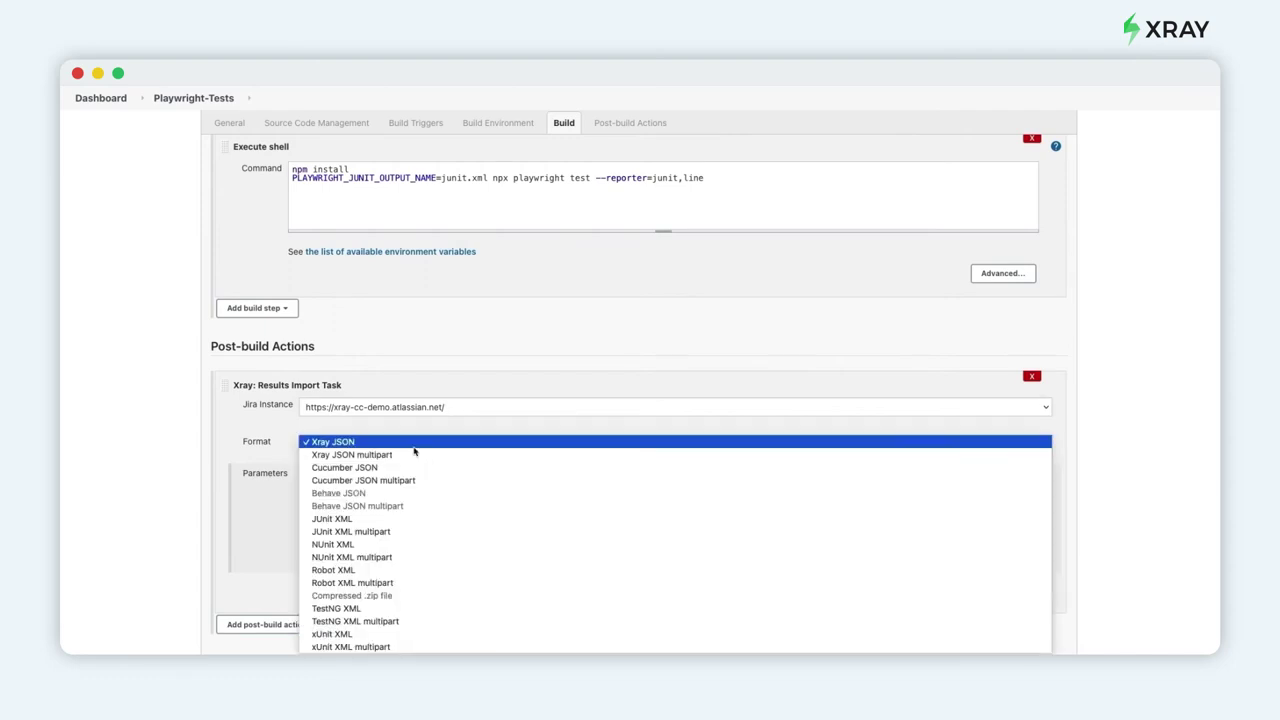
click(418, 520)
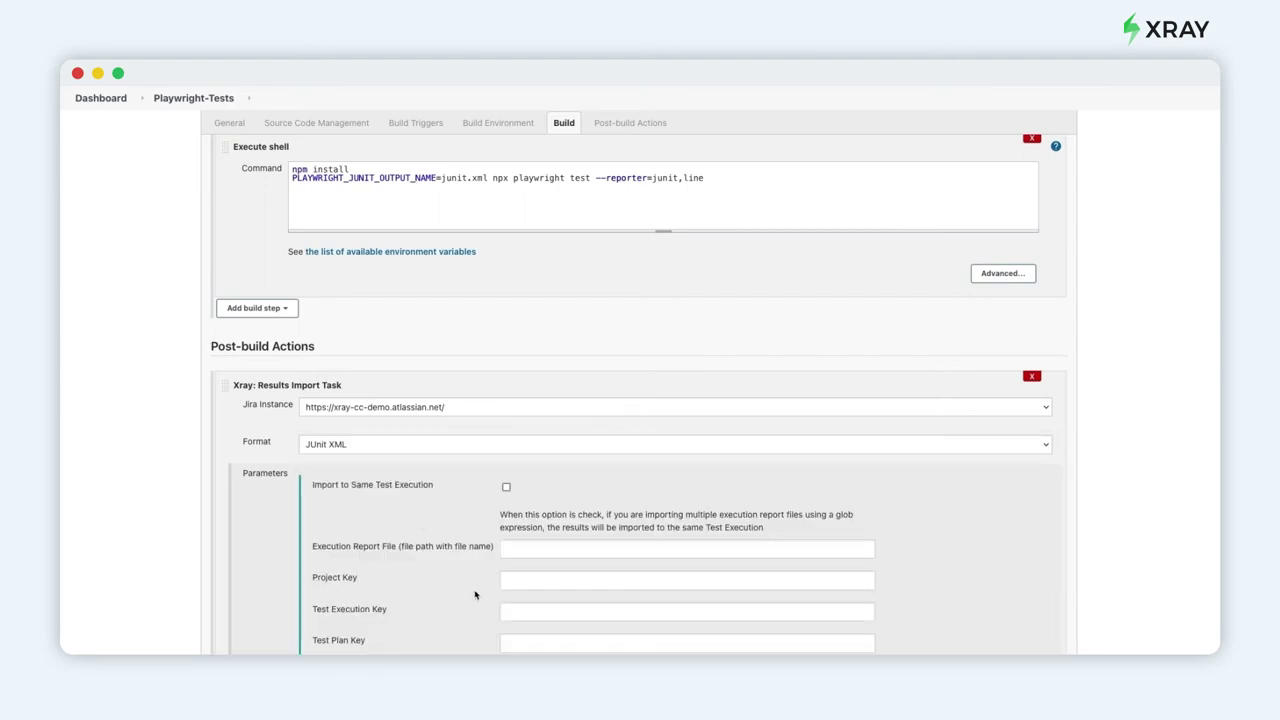
Step: Set the report file to /var/jenkins_home/workspace/Playwright-Test/junit.xml, project key to COM and test plan key to COM-10, and save the project
scroll(475, 595, down, 2)
click(535, 447)
text(/var/jenkins_home/workspace/Playwright-Test/junit.xml)
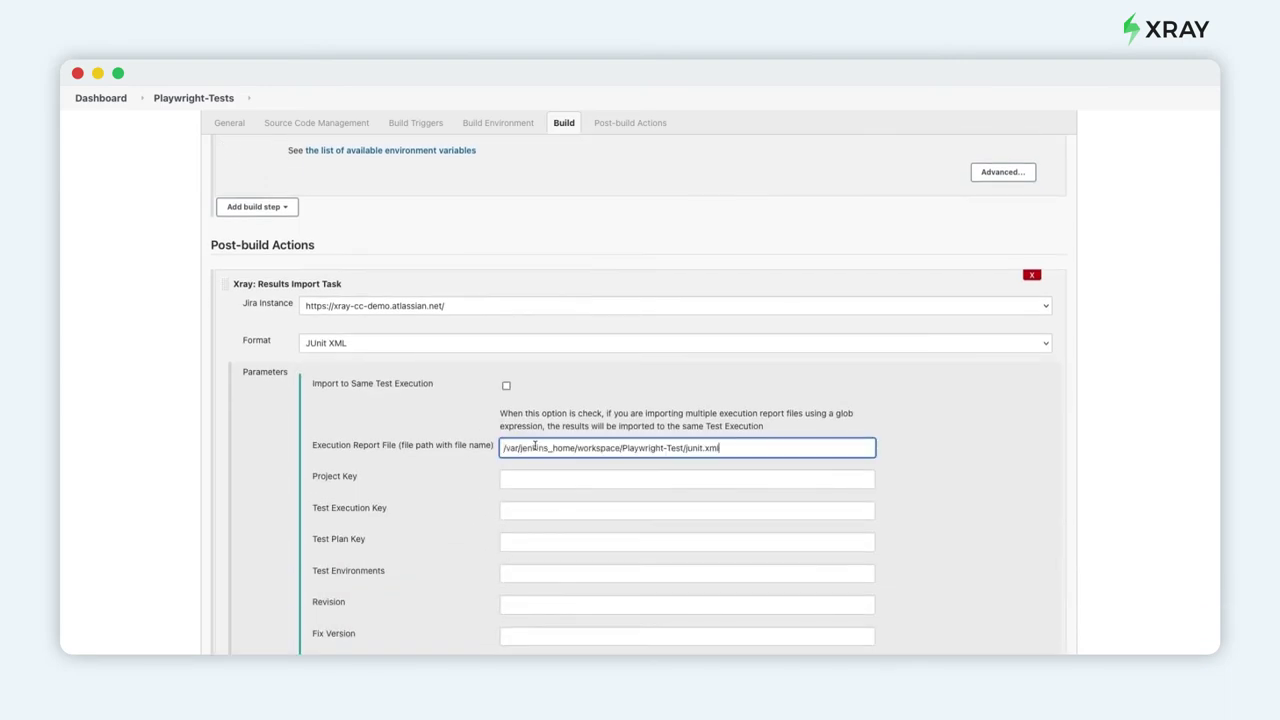
click(517, 481)
text(COM)
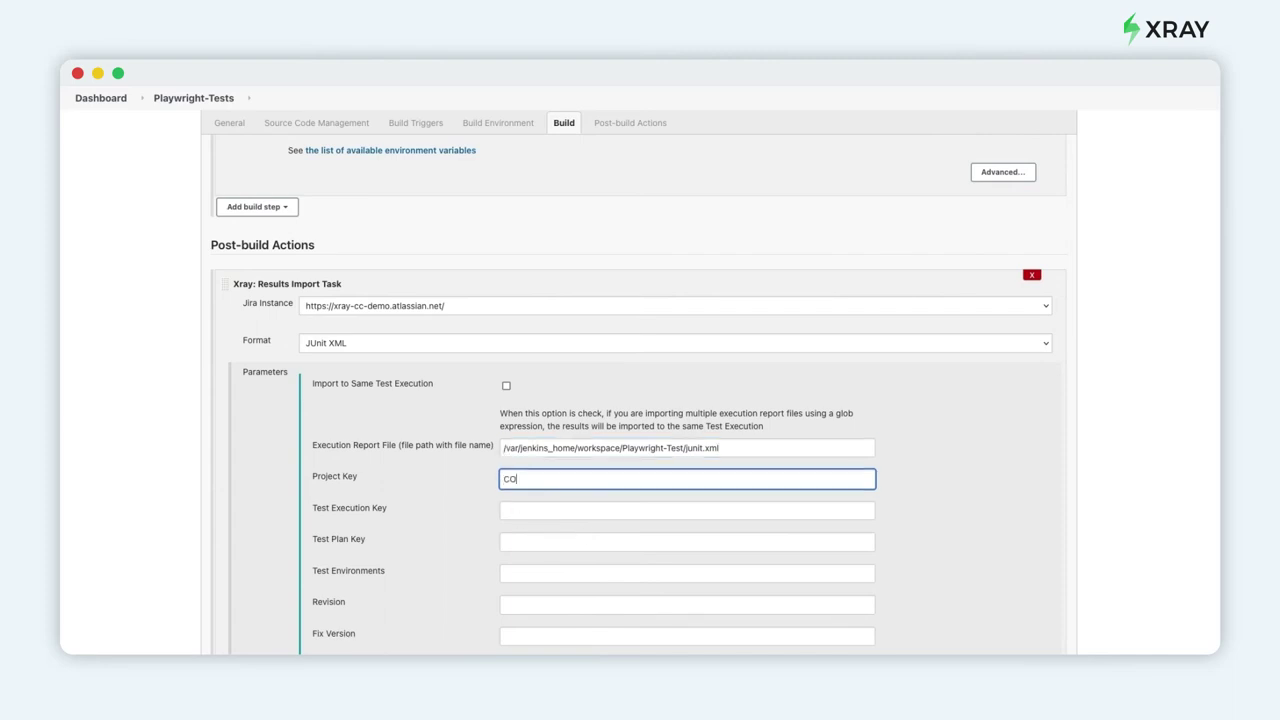
click(512, 543)
text(COM-10)
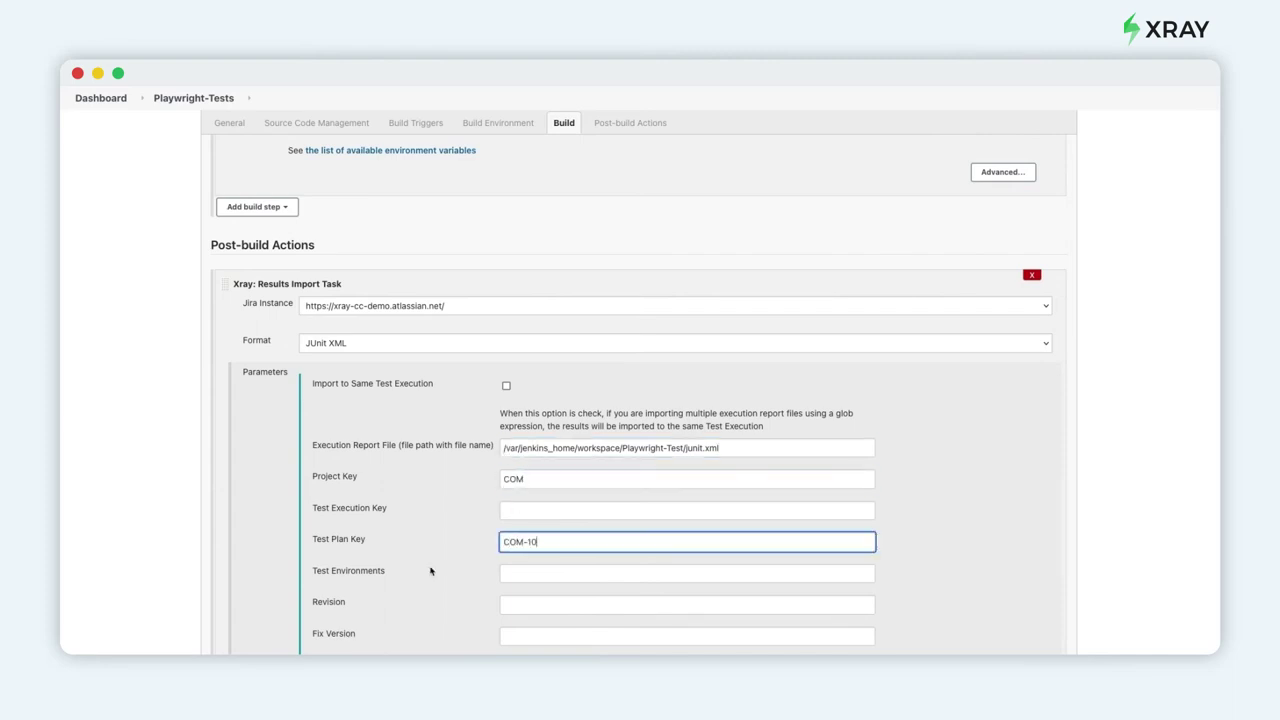
scroll(431, 570, down, 3)
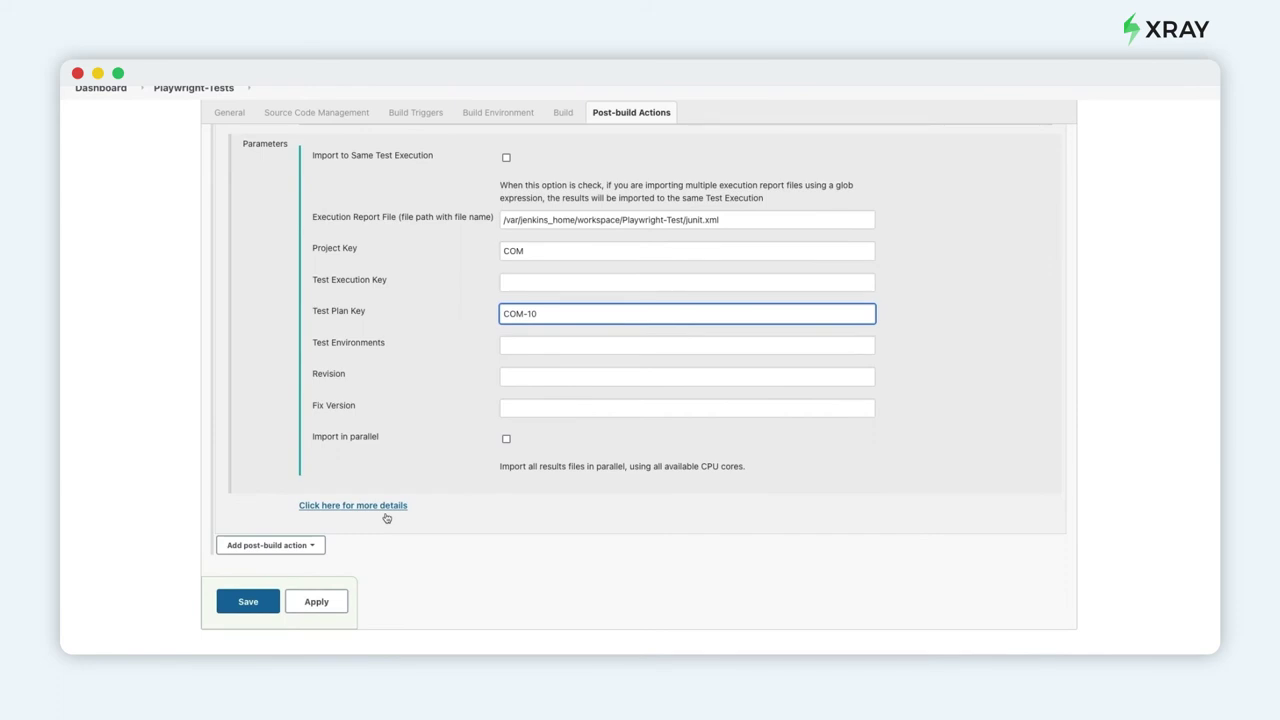
click(248, 601)
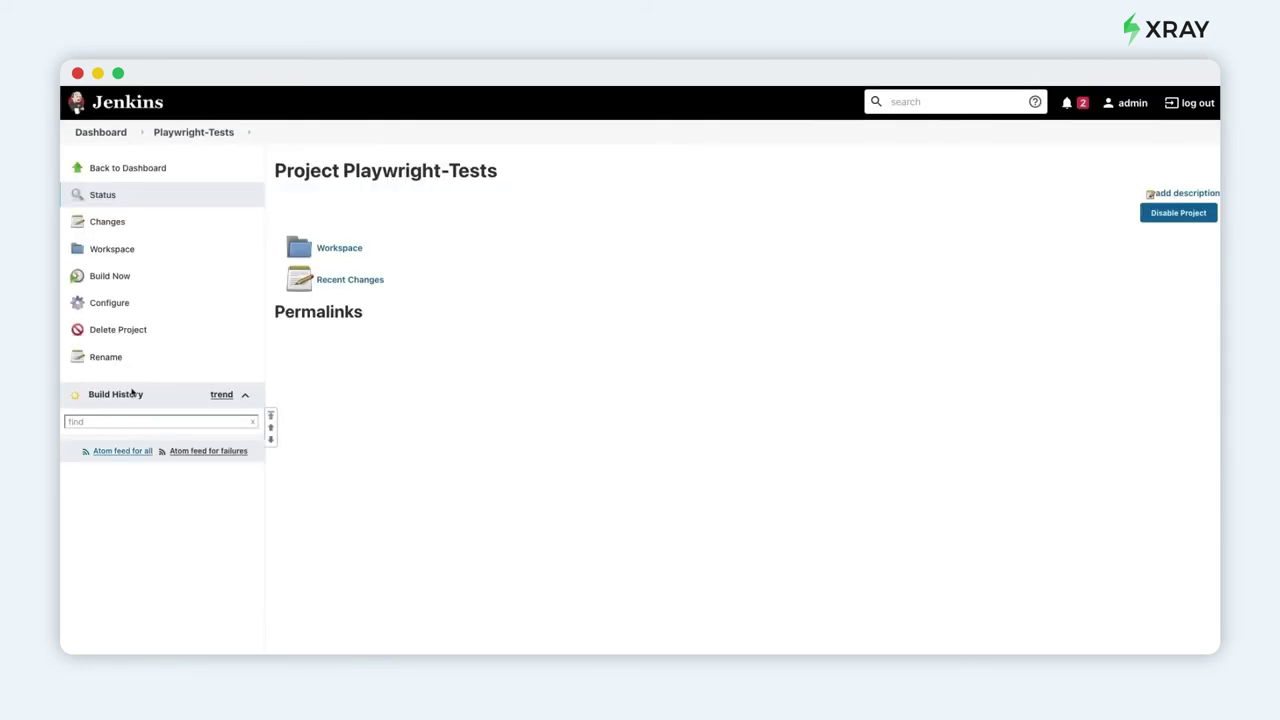
Step: Start a build of the Playwright-Tests project and open its console output
click(108, 277)
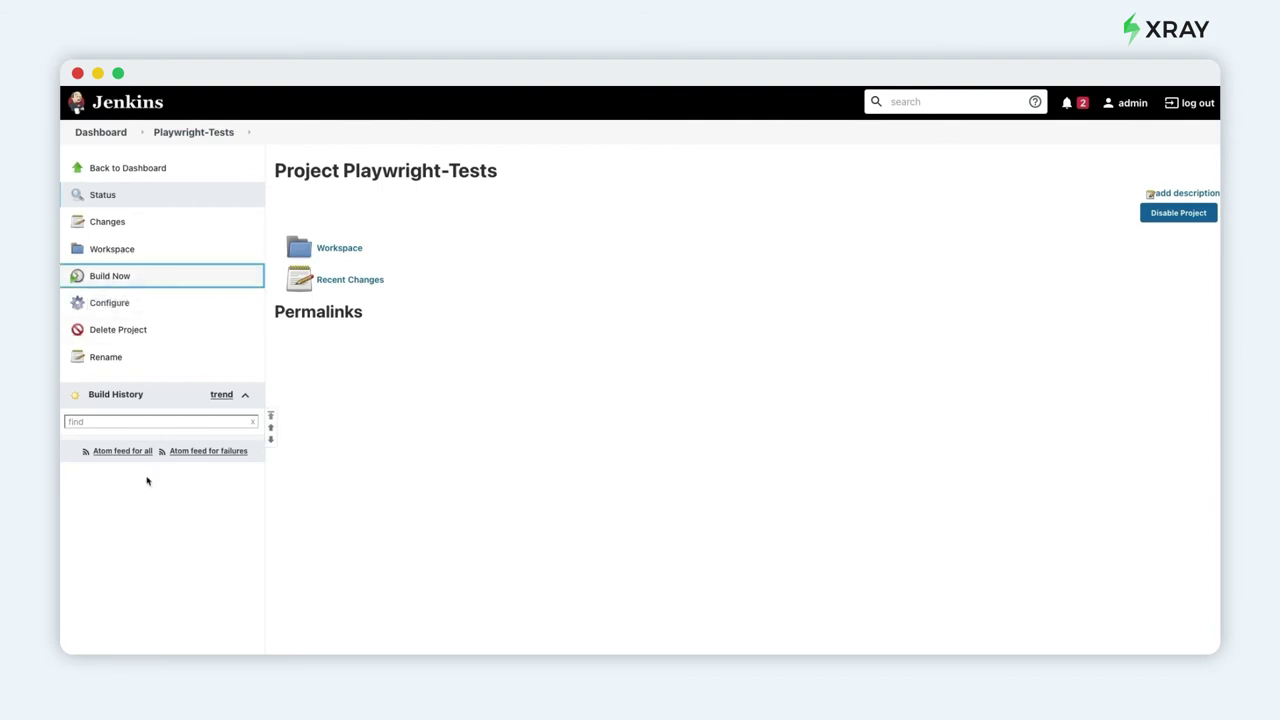
click(78, 443)
click(118, 249)
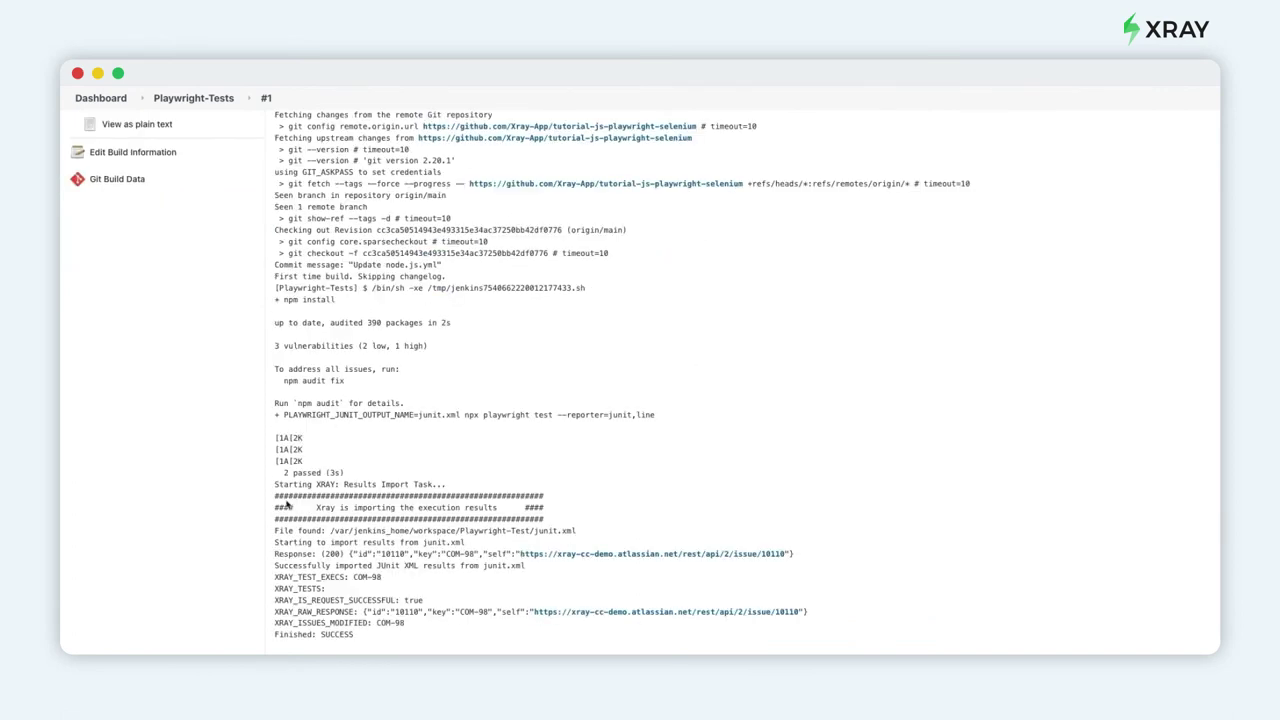
Step: Examine the console output for the test results, the Xray import, its response code and the test execution key
drag(284, 472, 353, 474)
click(316, 508)
drag(316, 508, 497, 508)
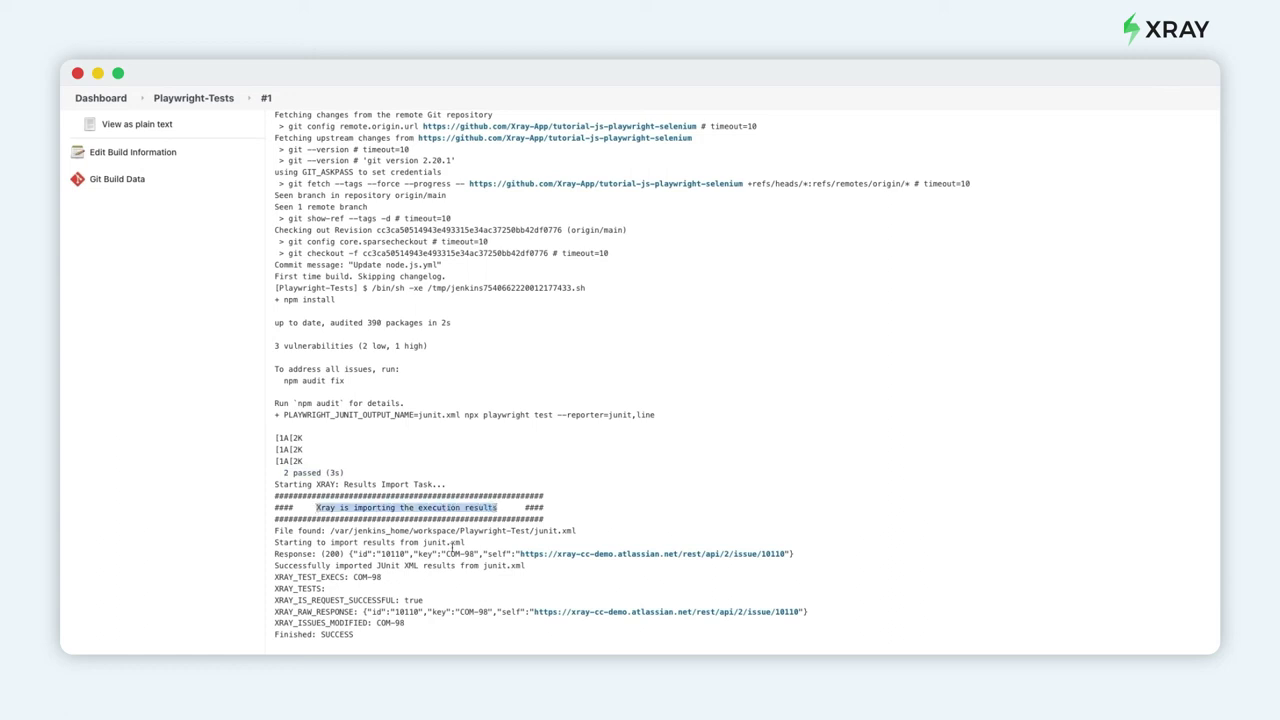
drag(275, 554, 346, 554)
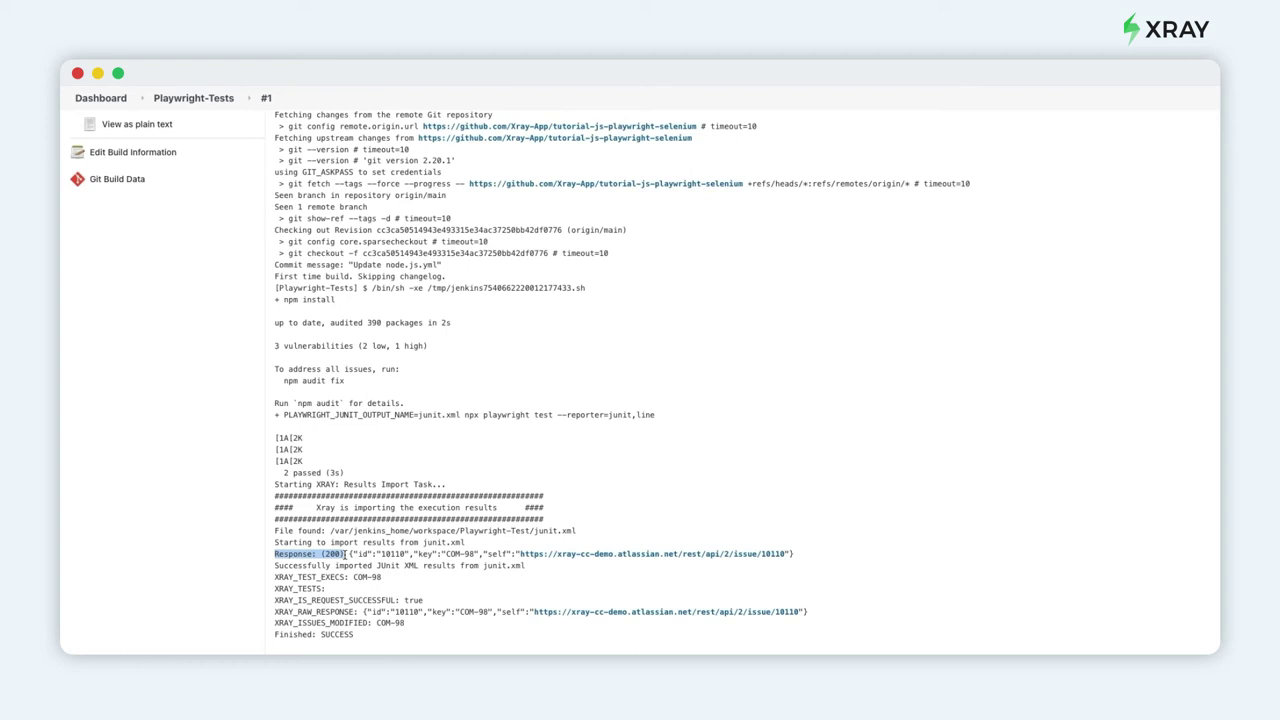
drag(299, 578, 386, 578)
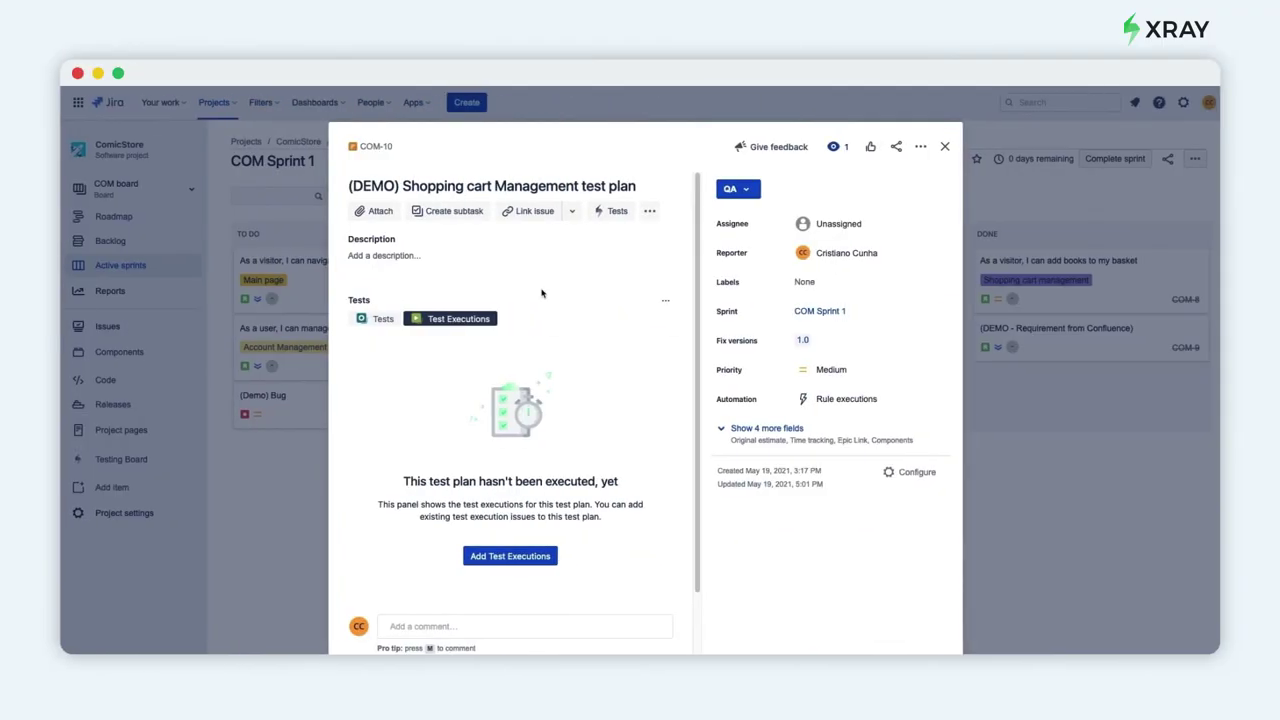
Step: Switch to Jira and reopen the COM-10 test plan to view its refreshed list of test executions
click(944, 147)
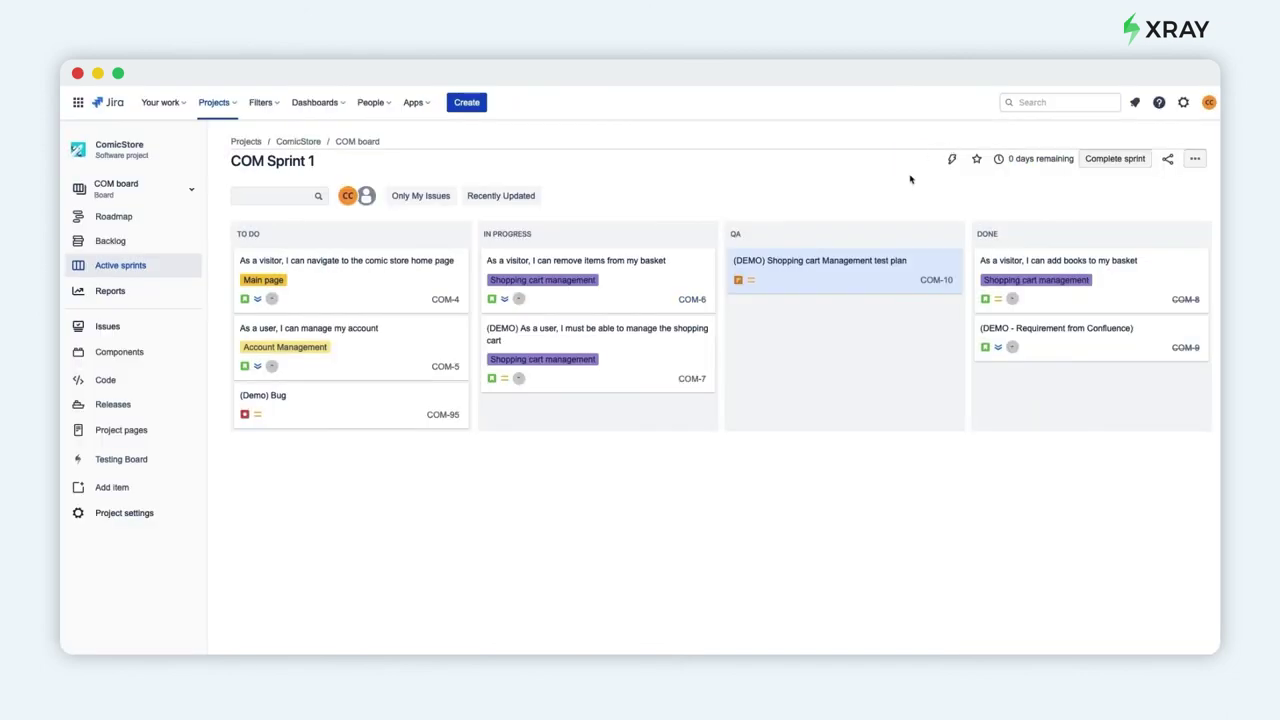
click(817, 270)
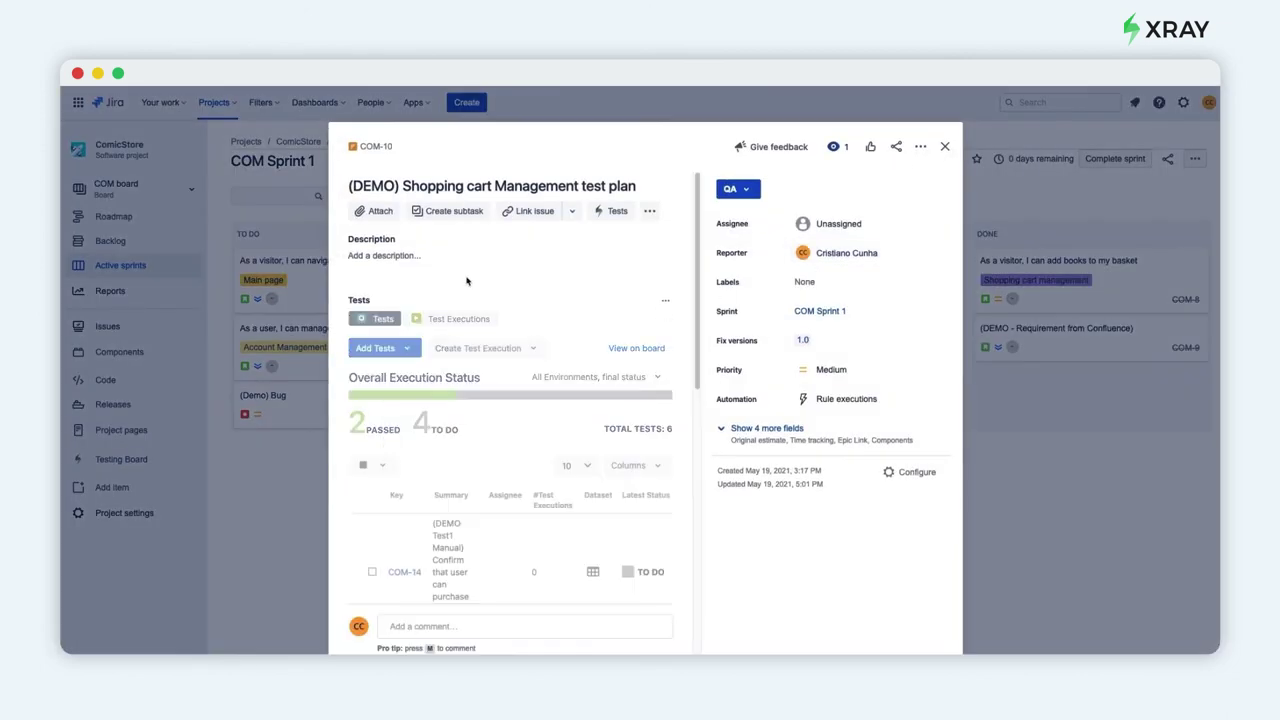
click(451, 319)
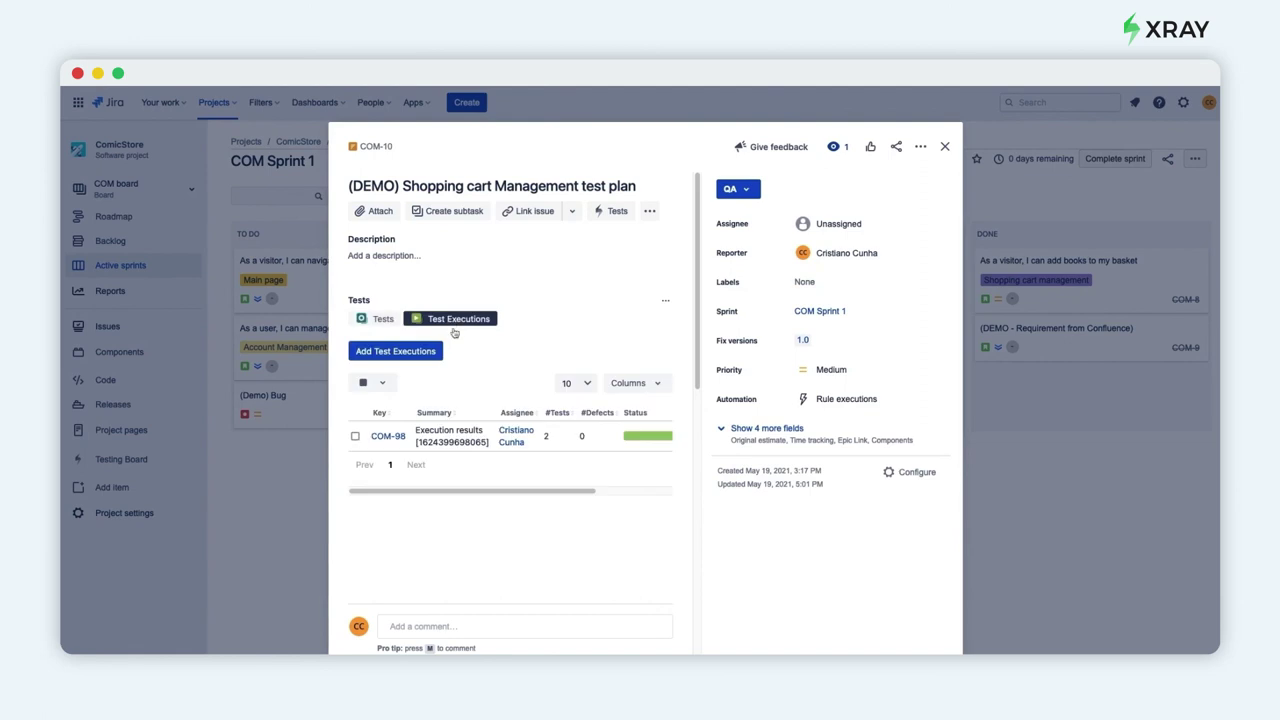
Step: Open test execution COM-98 and the execution details of its test COM-74
click(392, 437)
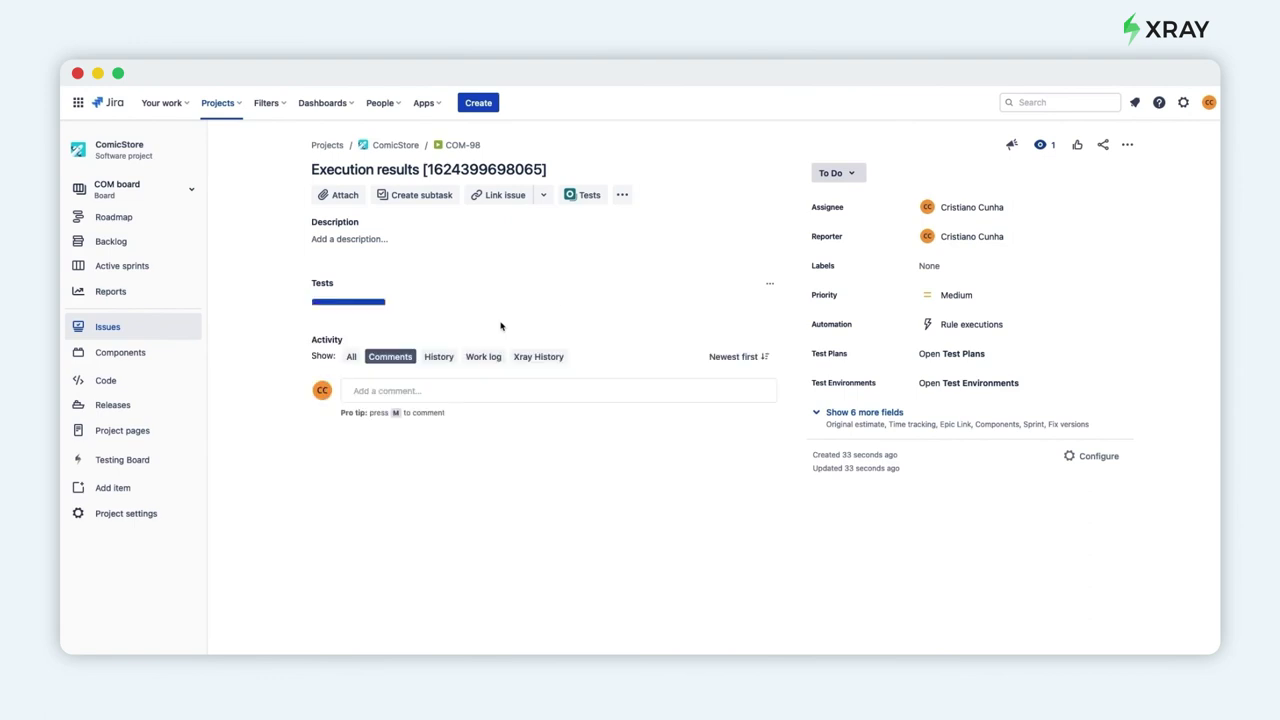
scroll(492, 456, down, 2)
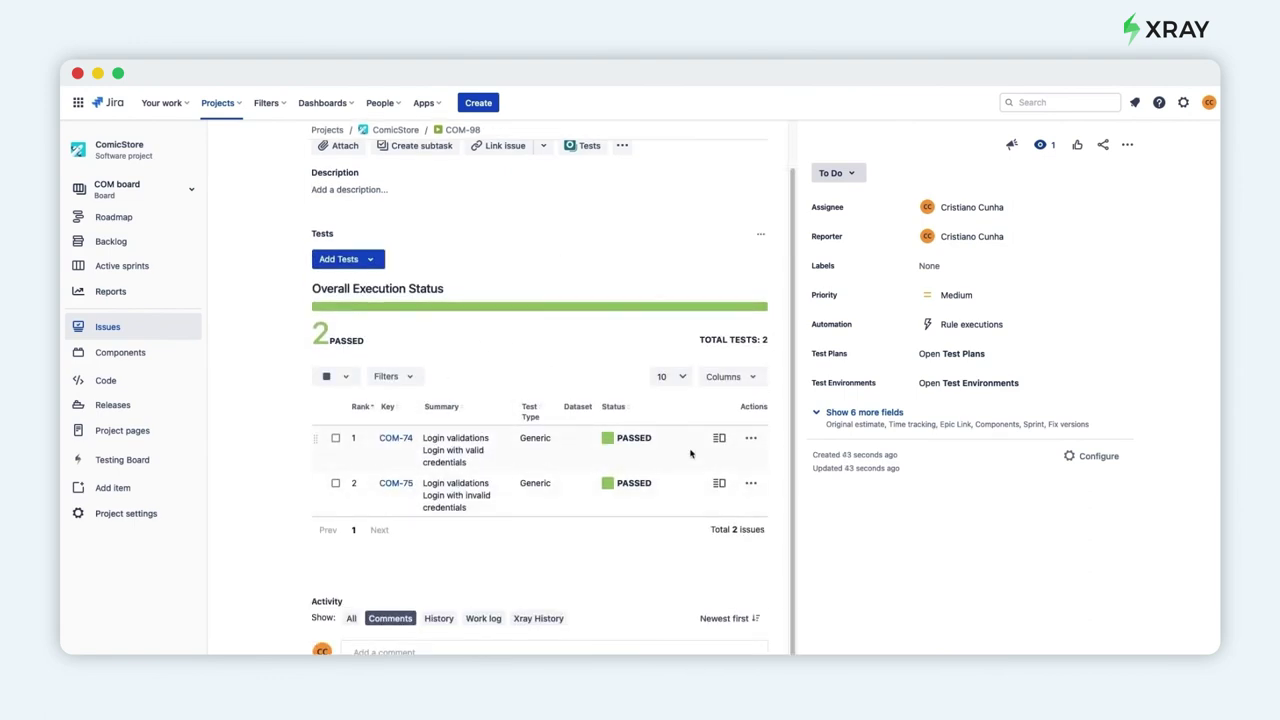
click(719, 439)
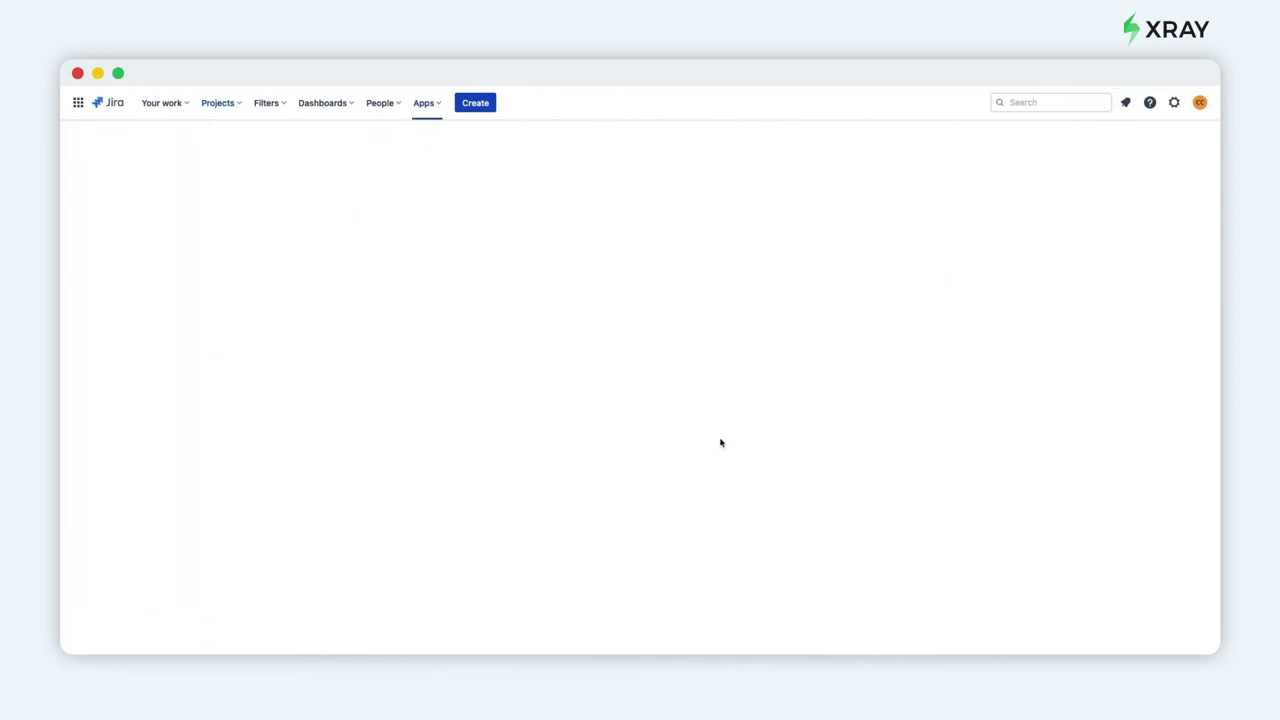